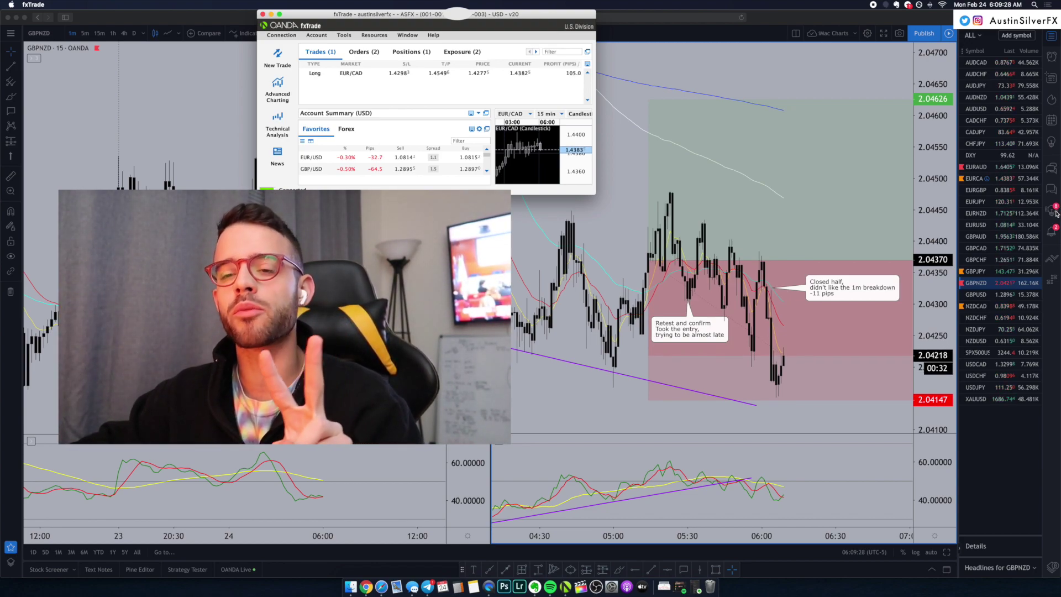
# Switch to the TradingView charts, maximize the 15-minute GBPNZD chart to examine its long setup and moving averages, and restore the split layout
pyautogui.click(868, 420)
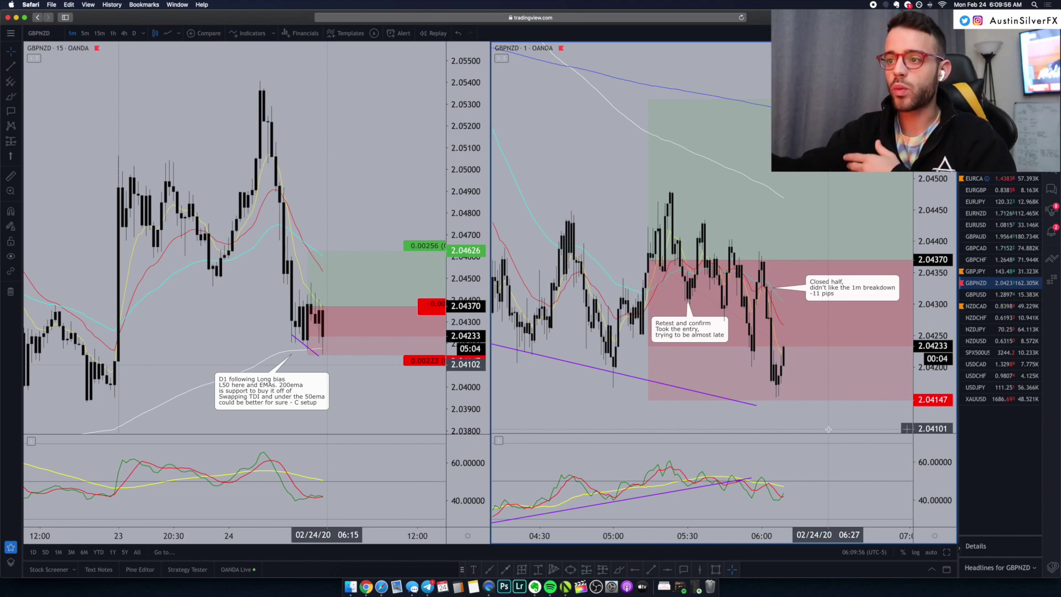
pyautogui.click(350, 462)
pyautogui.click(943, 553)
pyautogui.scroll(3, 625, 202)
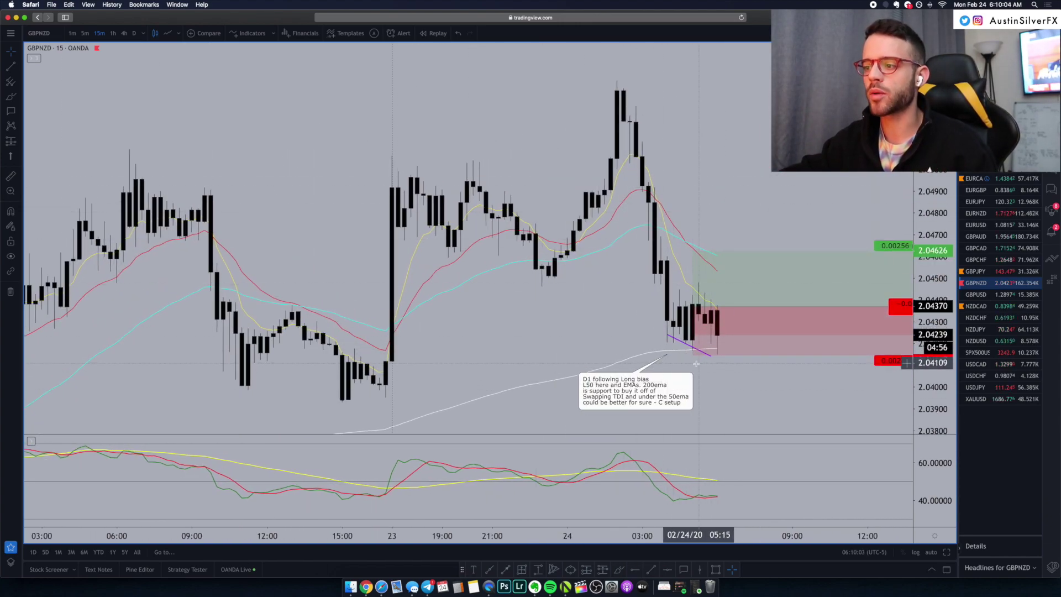
pyautogui.scroll(-2, 899, 321)
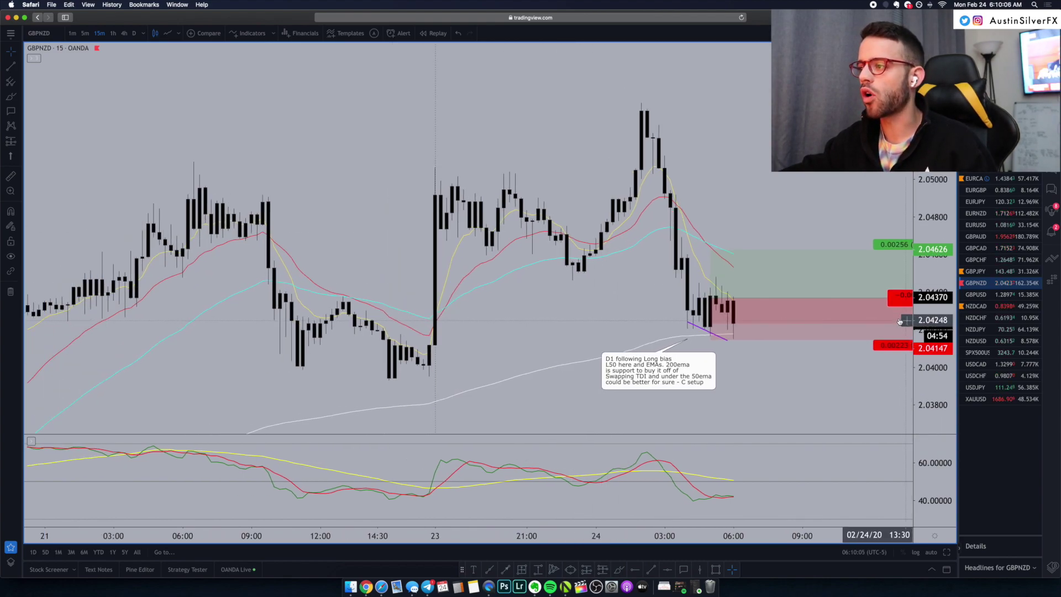
pyautogui.scroll(-3, 652, 263)
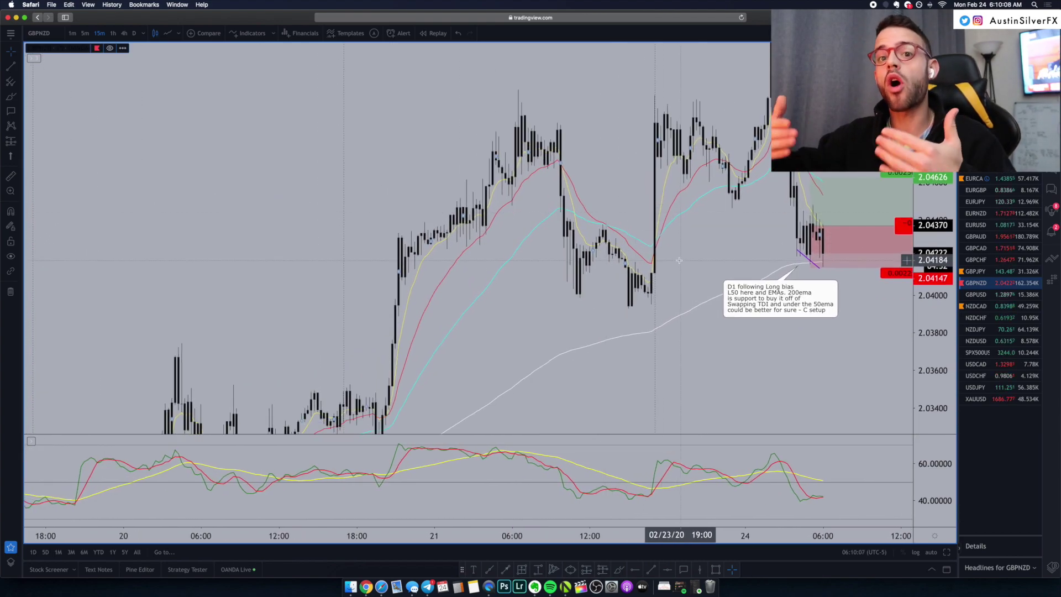
pyautogui.hscroll(3, 748, 317)
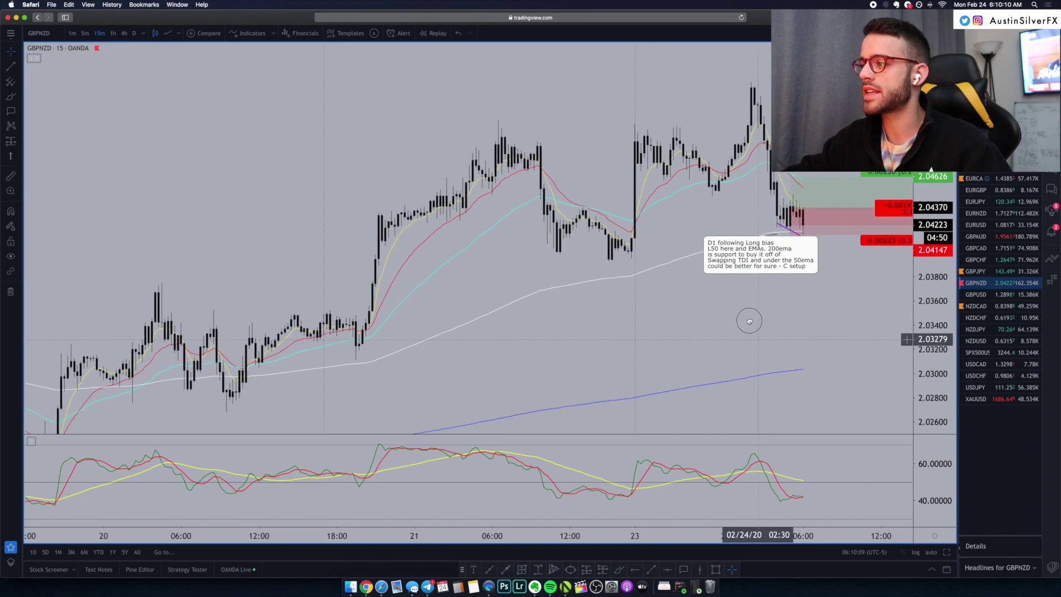
pyautogui.hscroll(2, 730, 398)
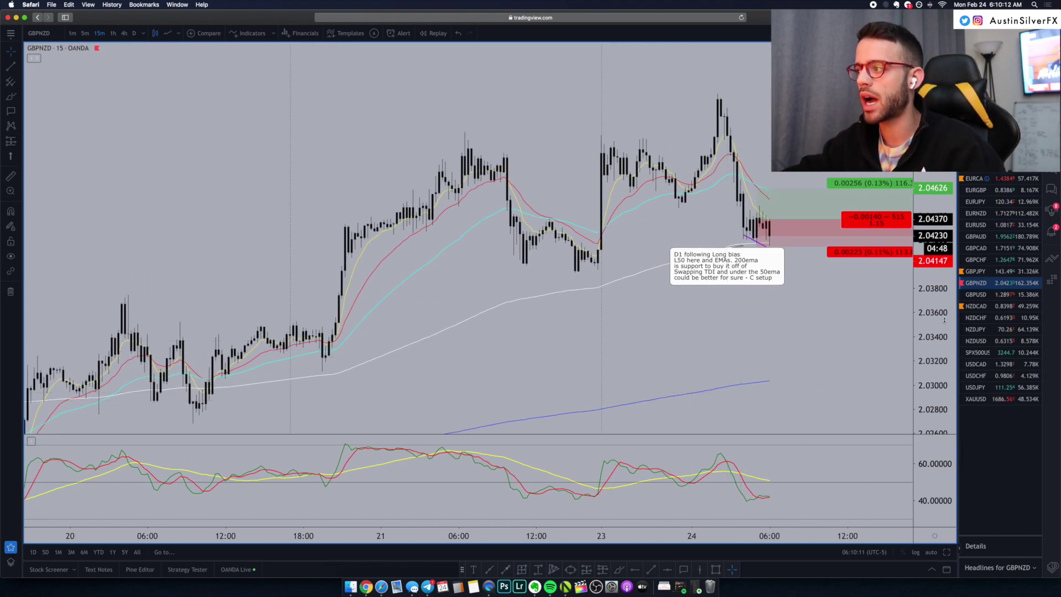
pyautogui.scroll(5, 837, 341)
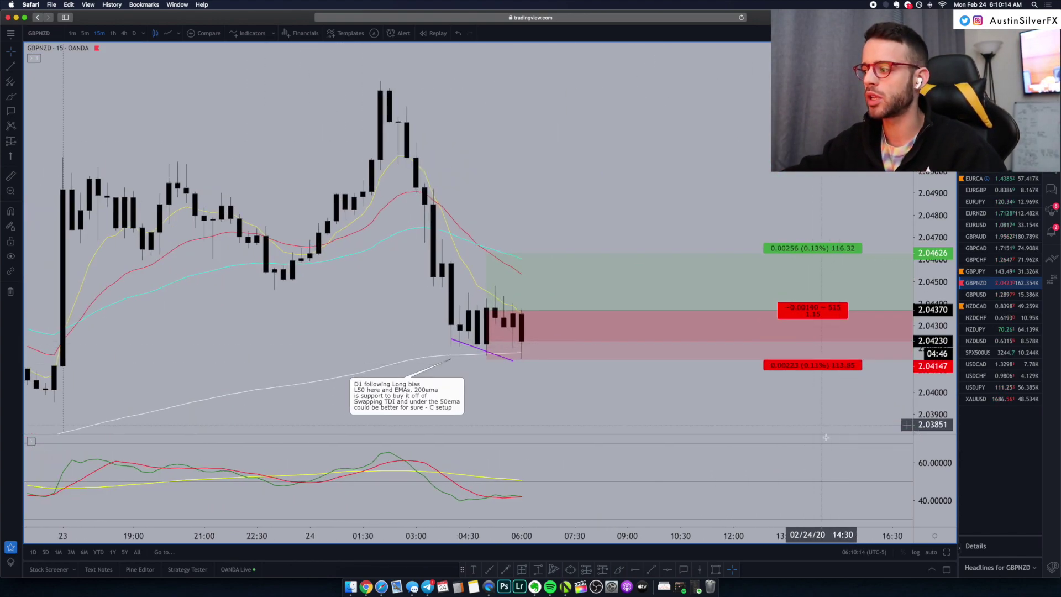
pyautogui.click(945, 551)
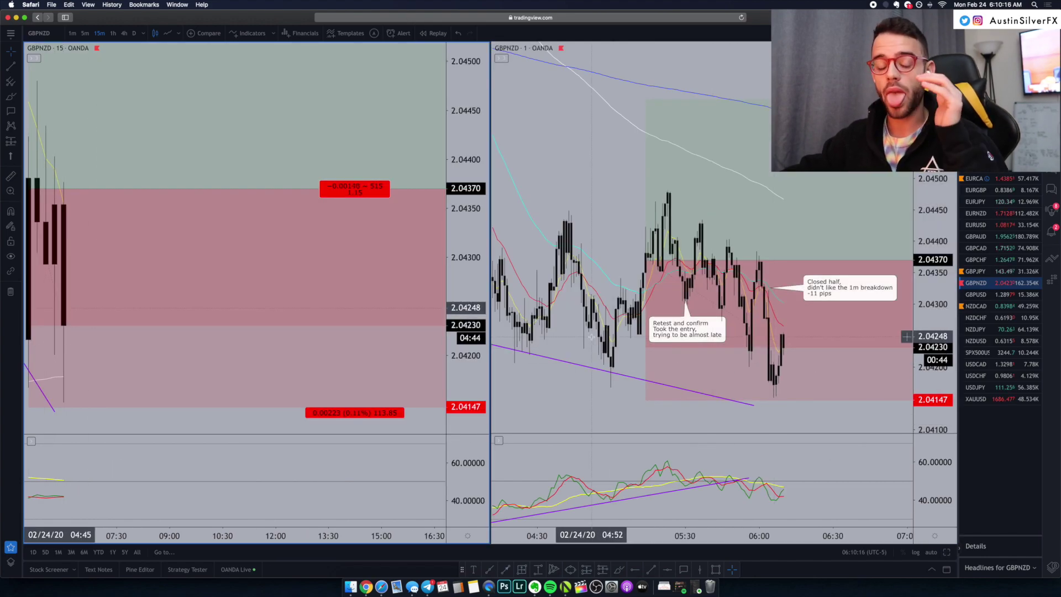
# Maximize the 1-minute GBPNZD chart, examine the divergence lines and trade notes against the oscillator, and return to the split layout
pyautogui.click(712, 353)
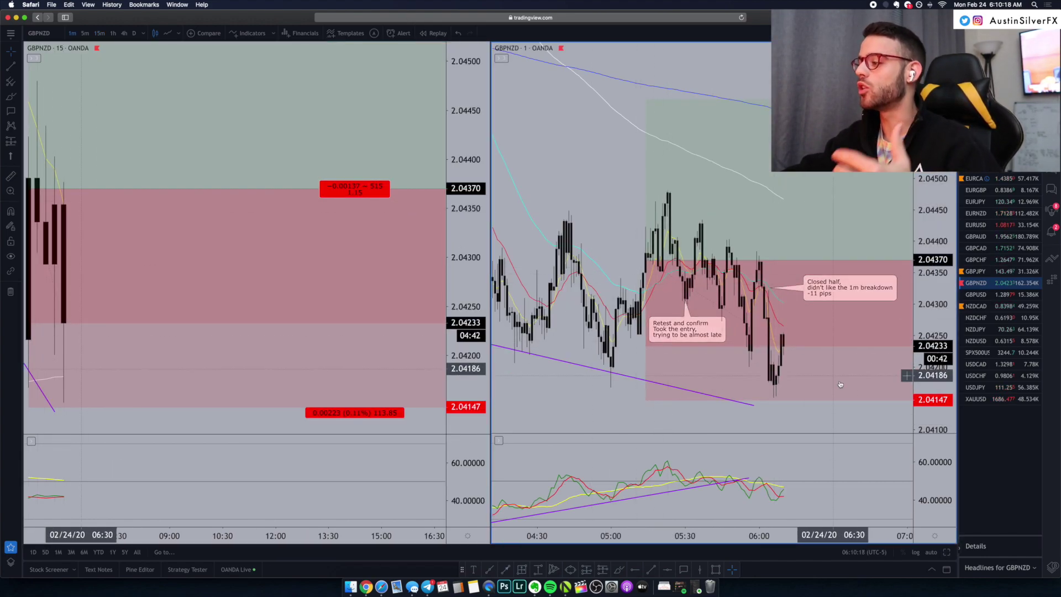
pyautogui.click(946, 551)
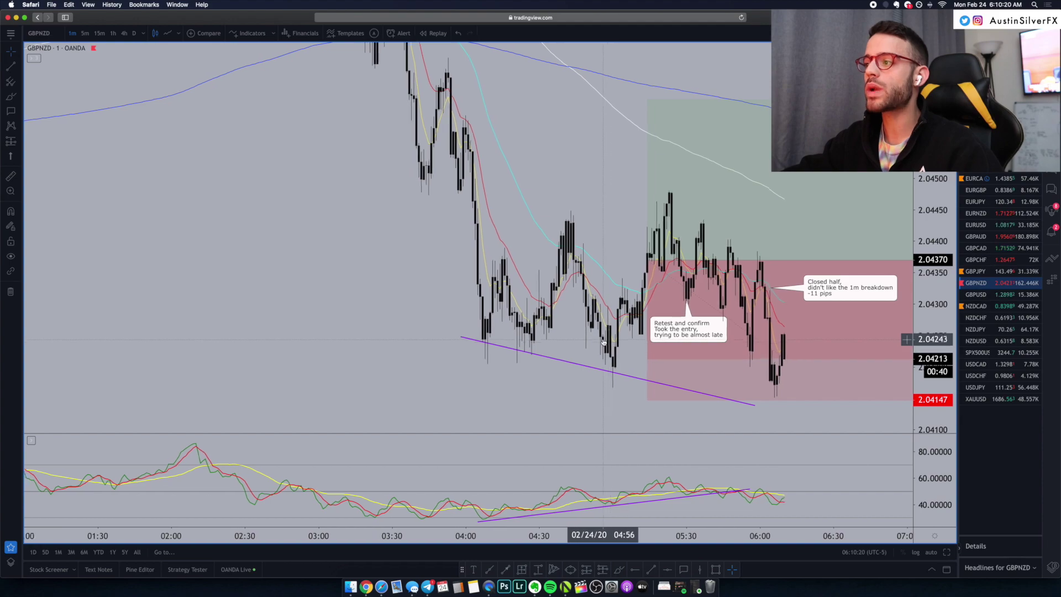
pyautogui.scroll(3, 597, 346)
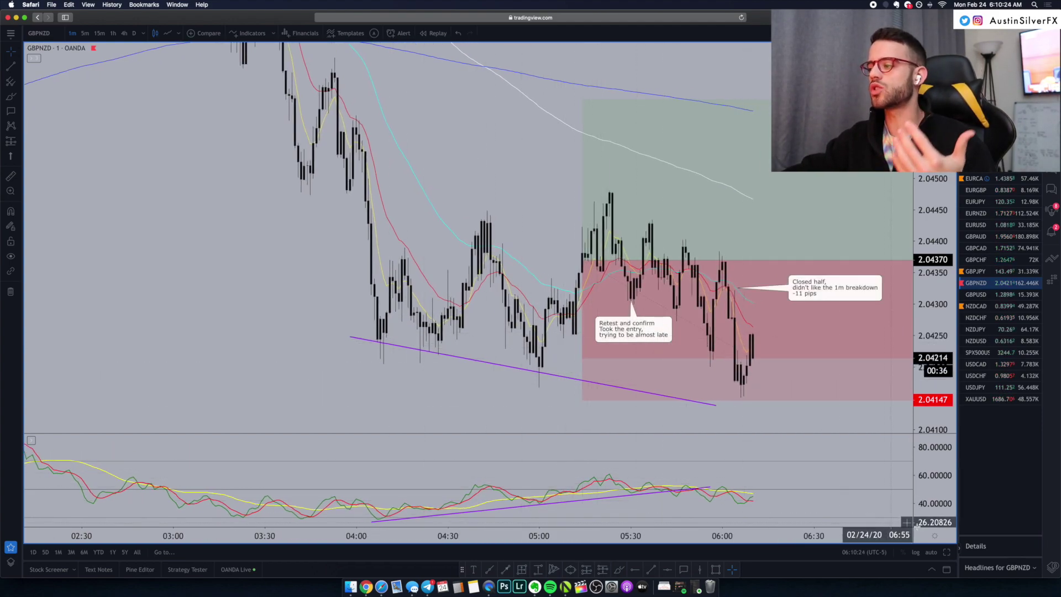
pyautogui.moveTo(842, 458); pyautogui.dragTo(842, 466)
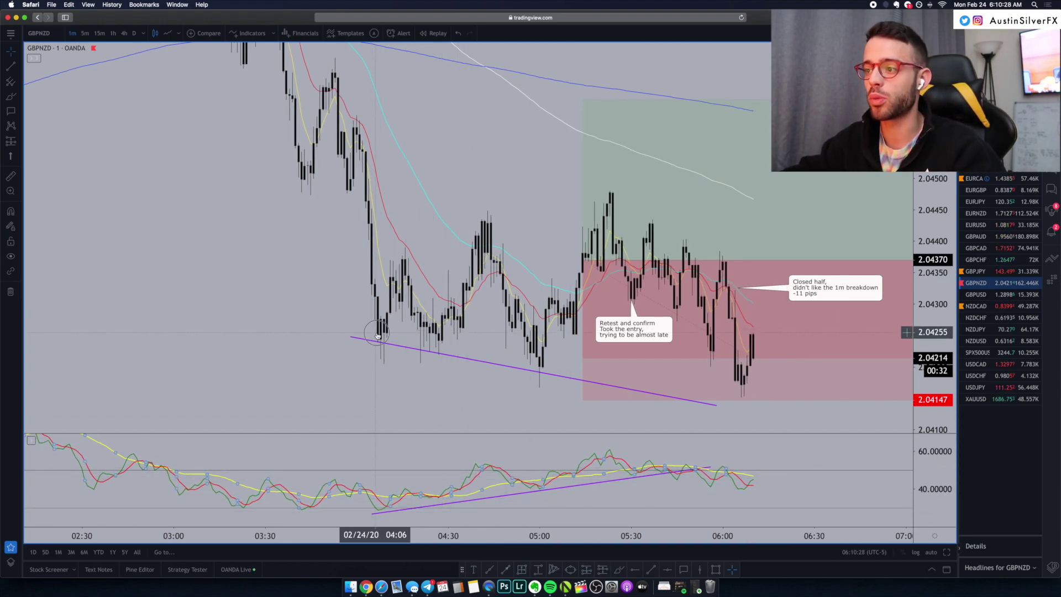
pyautogui.click(539, 488)
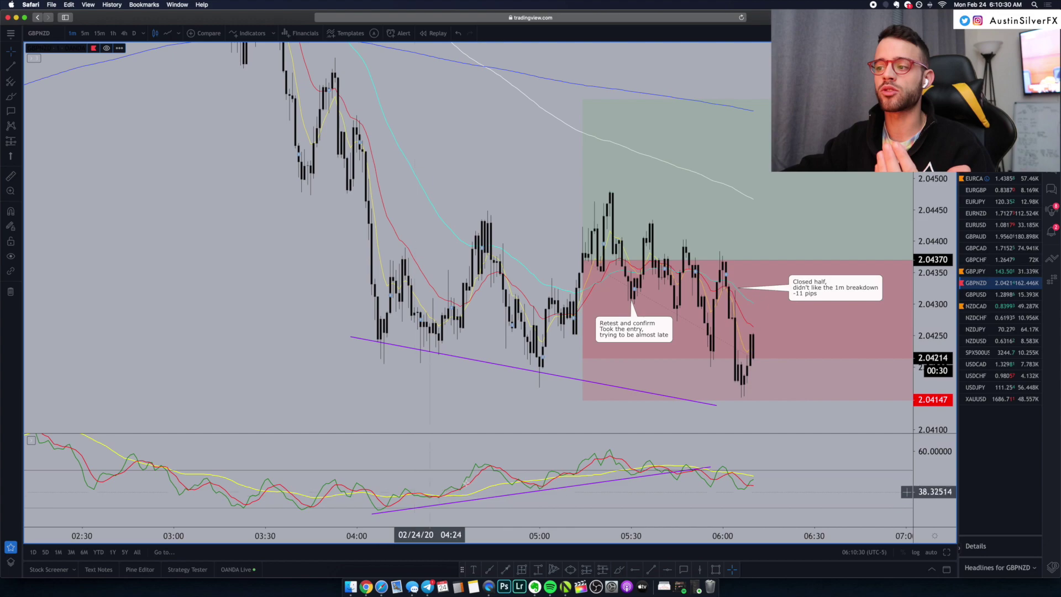
pyautogui.click(415, 279)
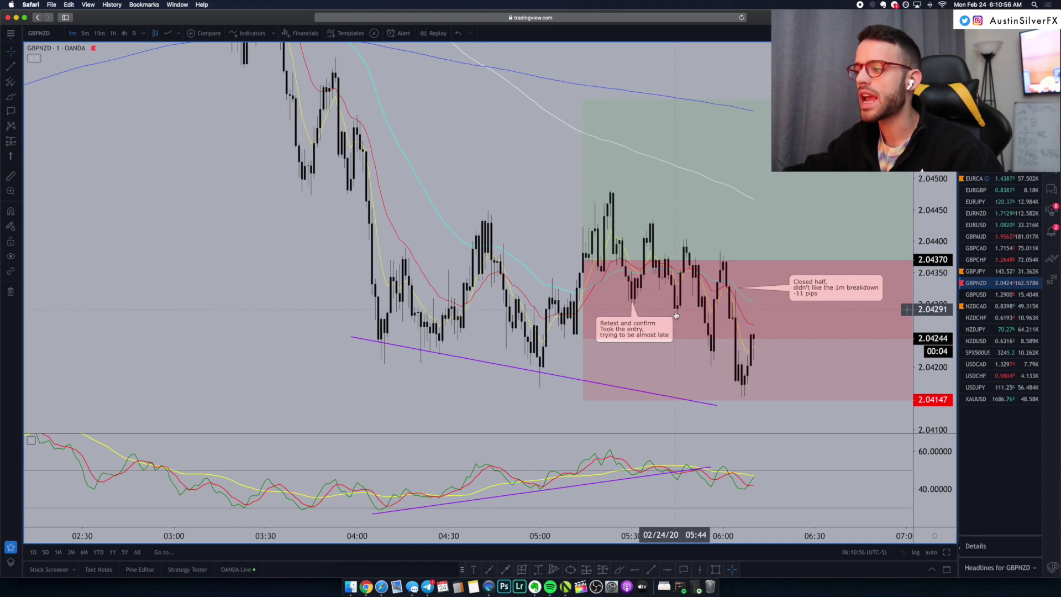
pyautogui.scroll(2, 697, 465)
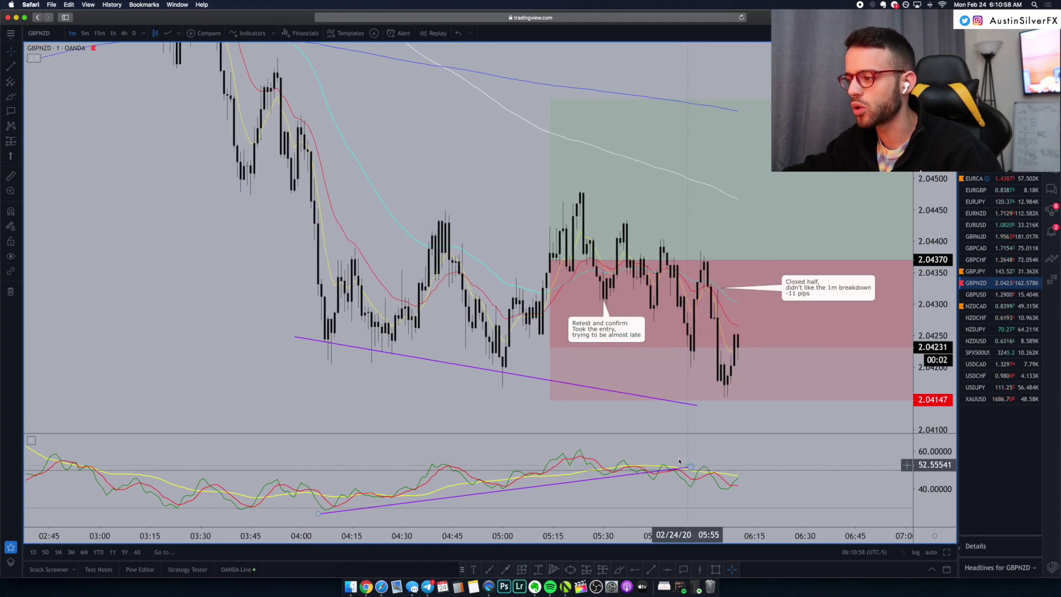
pyautogui.moveTo(925, 486); pyautogui.dragTo(924, 467)
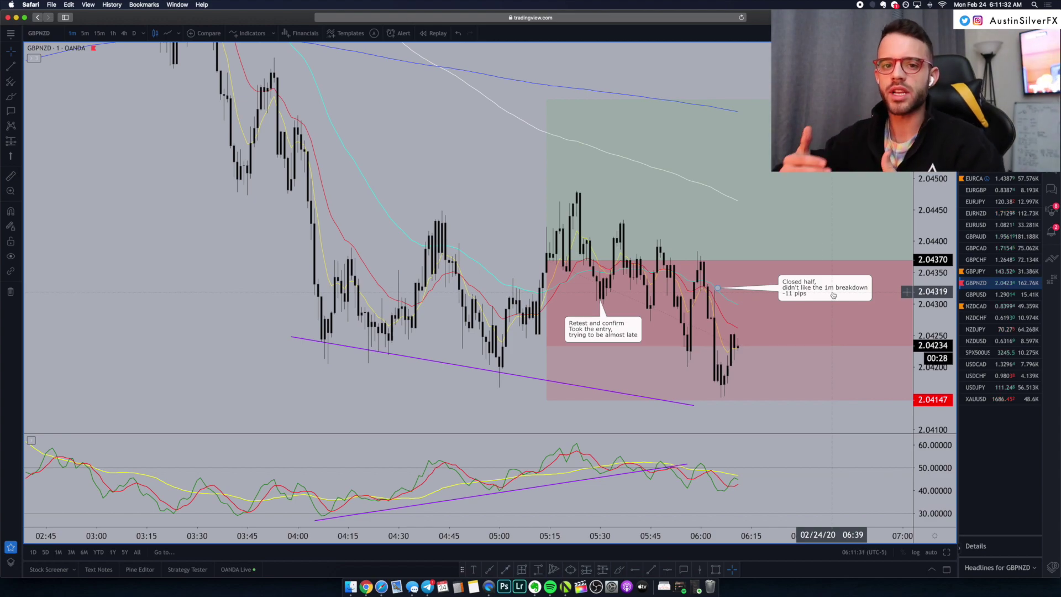
pyautogui.click(949, 554)
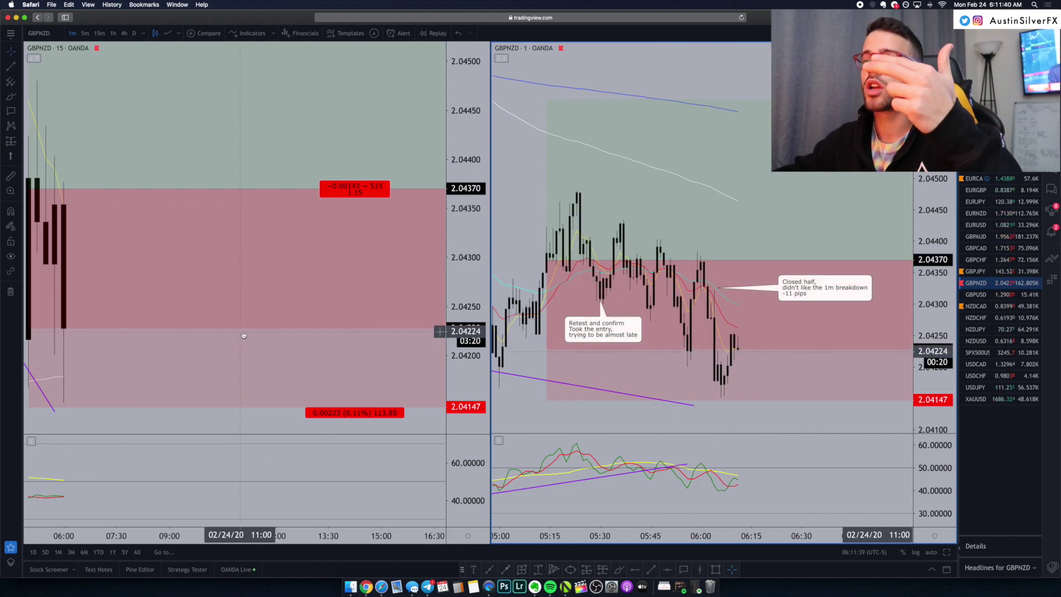
# Maximize the 15-minute GBPNZD chart and examine the recent swing highs in price and in the oscillator
pyautogui.scroll(-3, 254, 343)
pyautogui.click(264, 353)
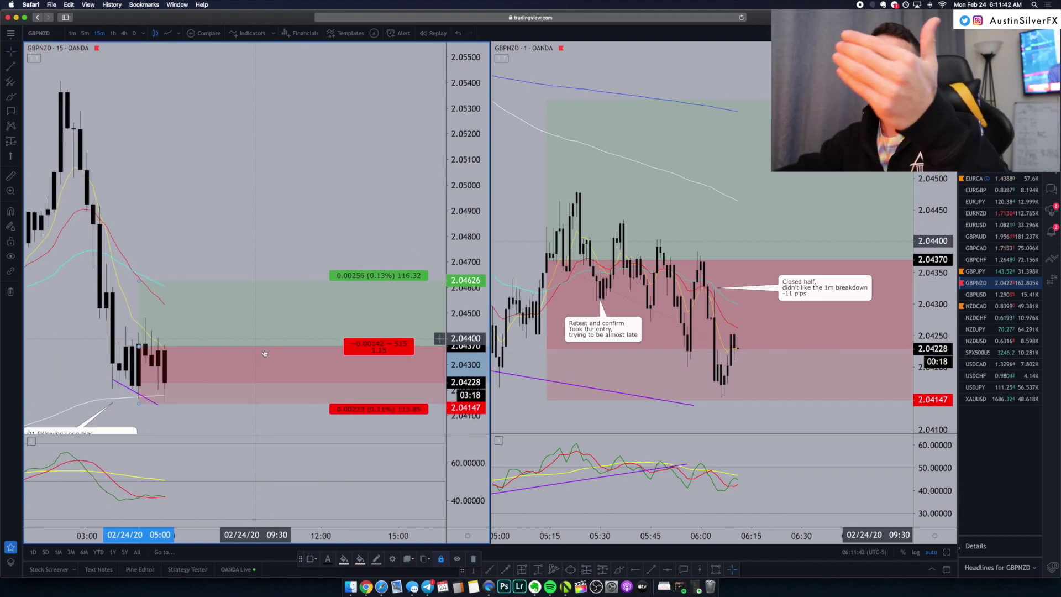
pyautogui.scroll(-5, 264, 353)
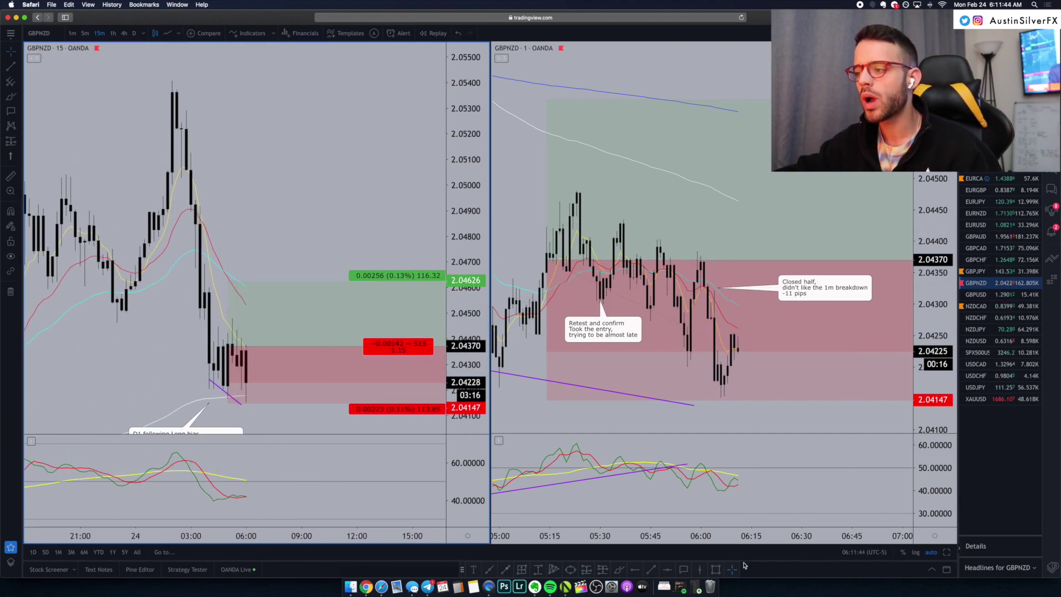
pyautogui.hotkey('alt', 'Return')
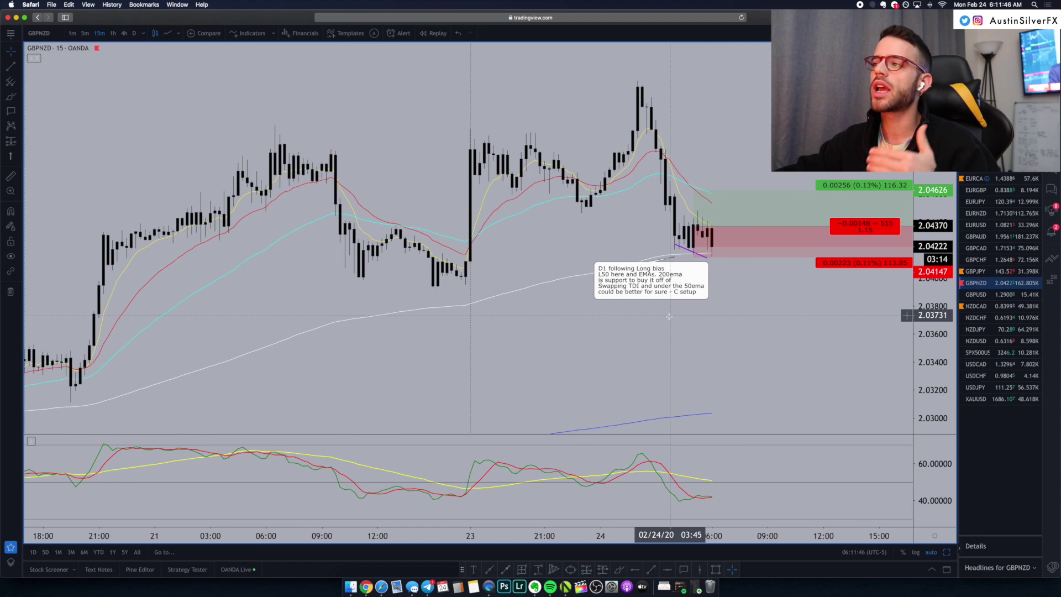
pyautogui.scroll(3, 669, 316)
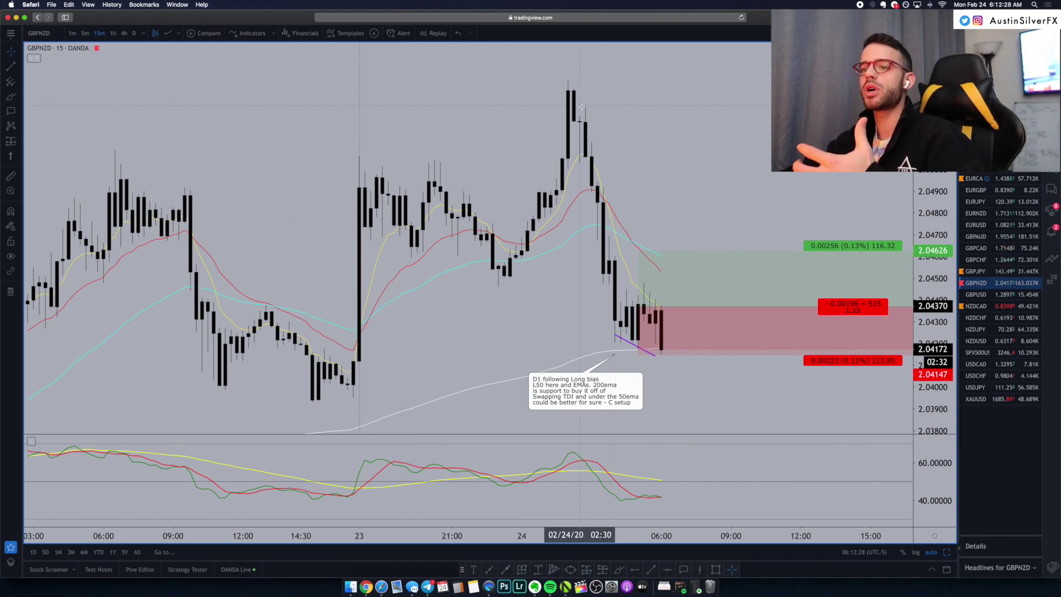
pyautogui.scroll(-3, 608, 221)
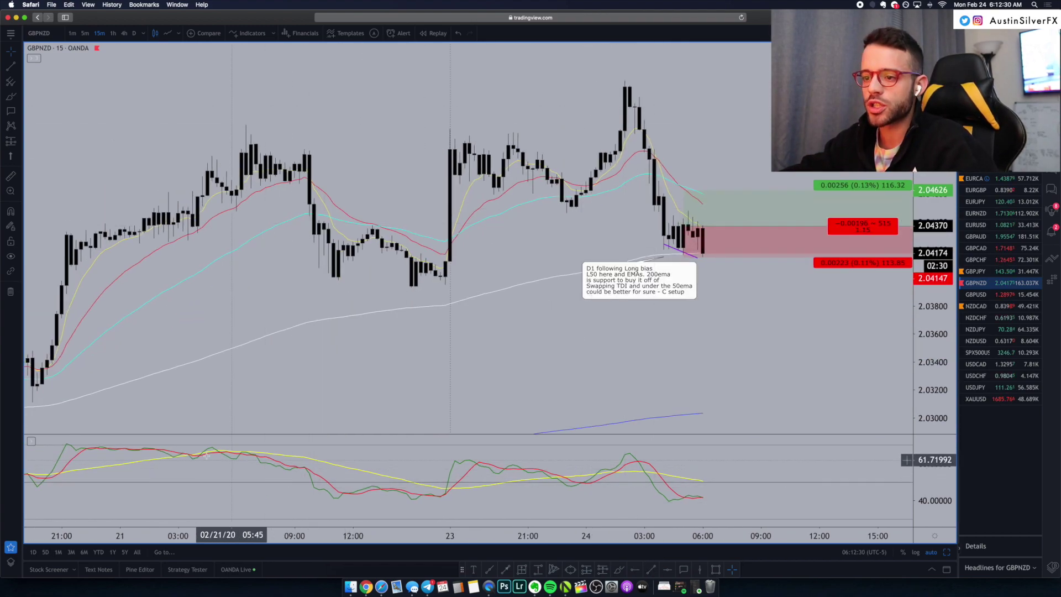
pyautogui.hscroll(-1, 60, 525)
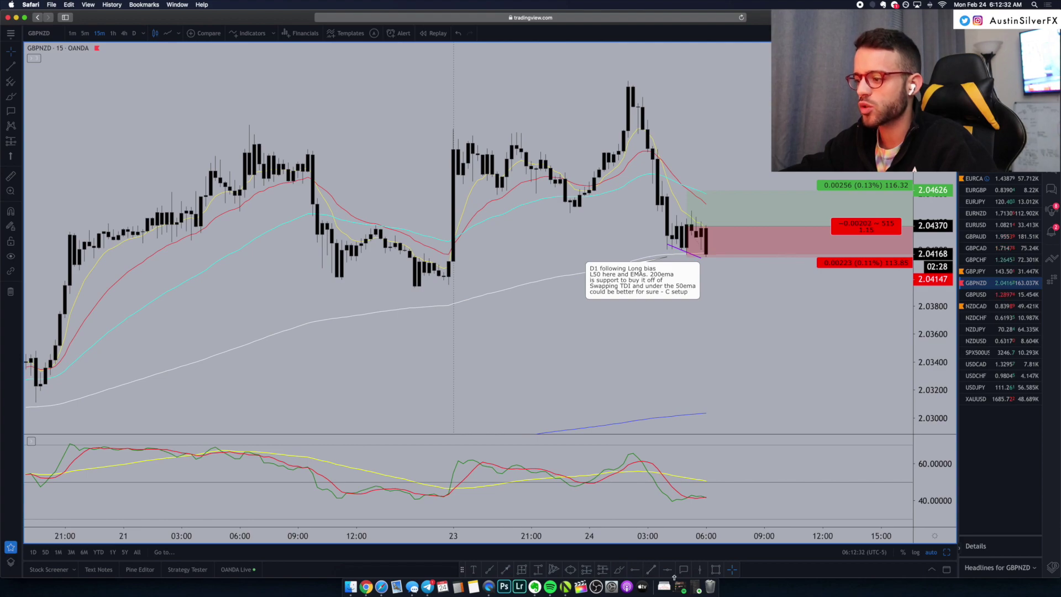
# Draw a trend line across the oscillator highs from about 72.43 on 02/20/20 21:00 to about 62.61 on 02/24/20 12:00
pyautogui.click(651, 569)
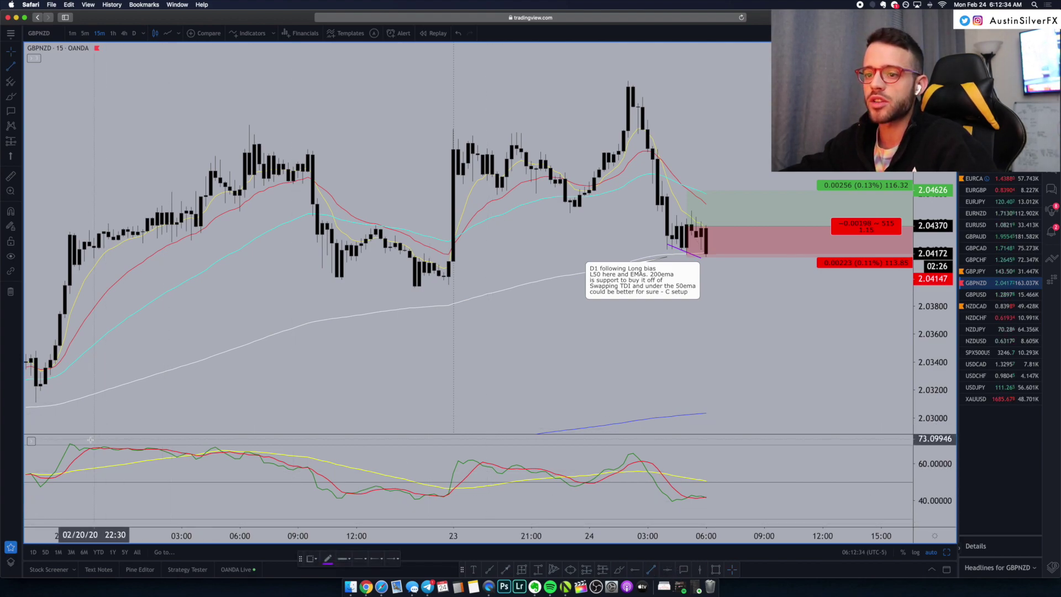
pyautogui.click(65, 440)
pyautogui.click(823, 458)
# Draw a rising trend line across the price highs from 02/21/20 06:15 to about 02/24/20 07:45 and check the candles beneath it
pyautogui.click(651, 569)
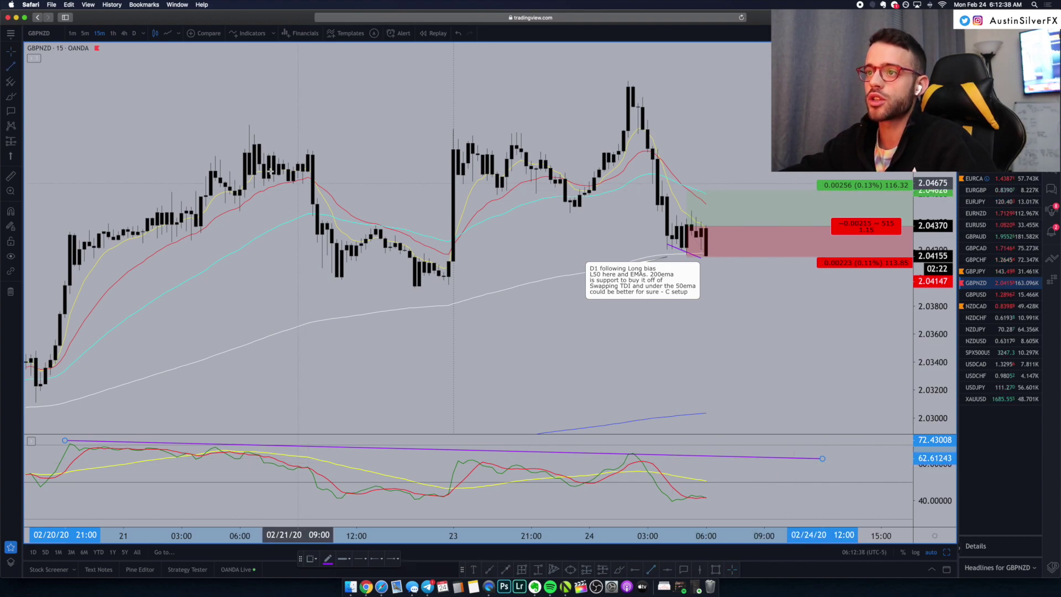
pyautogui.moveTo(245, 154); pyautogui.dragTo(759, 91)
pyautogui.click(734, 71)
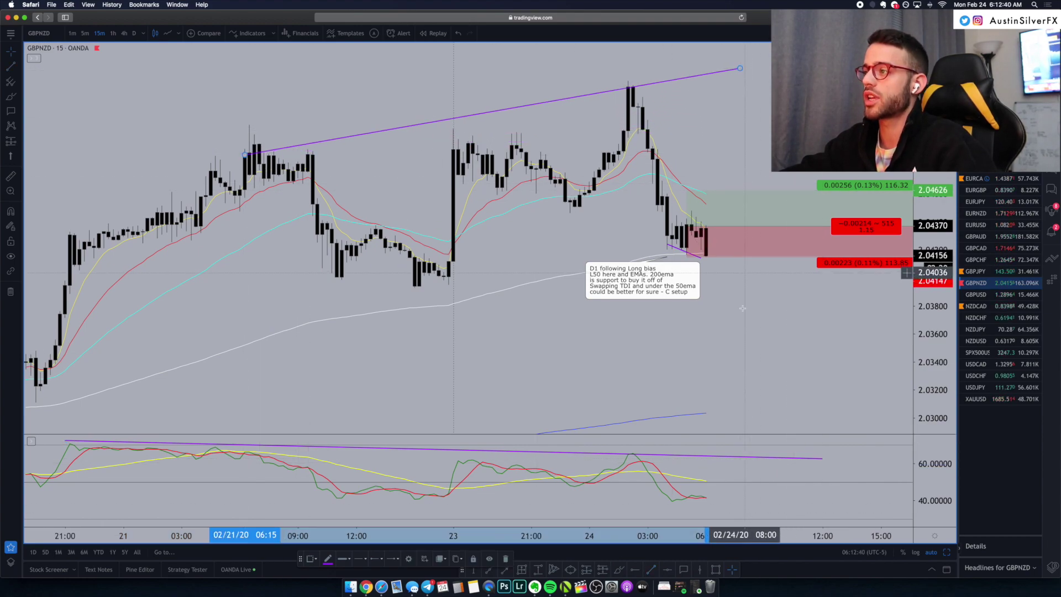
pyautogui.scroll(2, 645, 345)
pyautogui.scroll(-2, 661, 216)
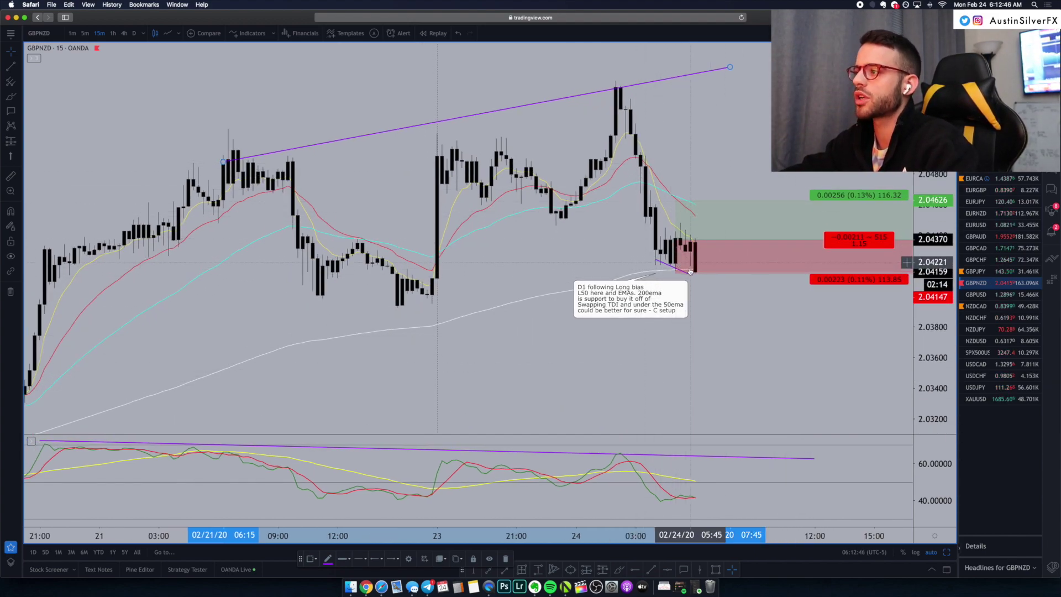
pyautogui.moveTo(663, 293); pyautogui.dragTo(624, 281)
pyautogui.moveTo(716, 415); pyautogui.dragTo(604, 390)
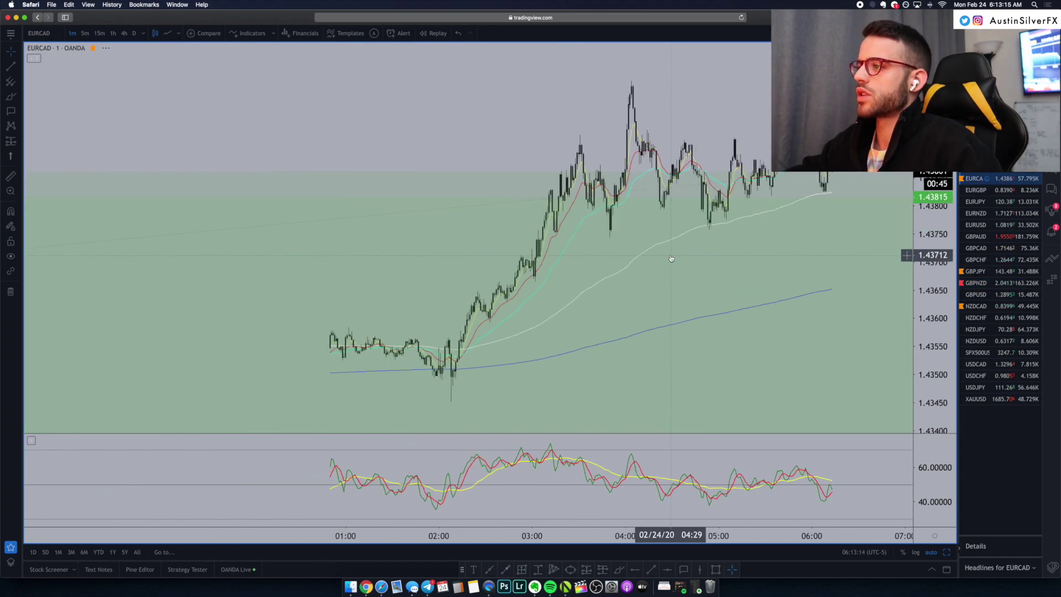
# Examine the 15-minute EURCAD long trade from its entry through the partial-close notes to the latest candles
pyautogui.scroll(5, 557, 197)
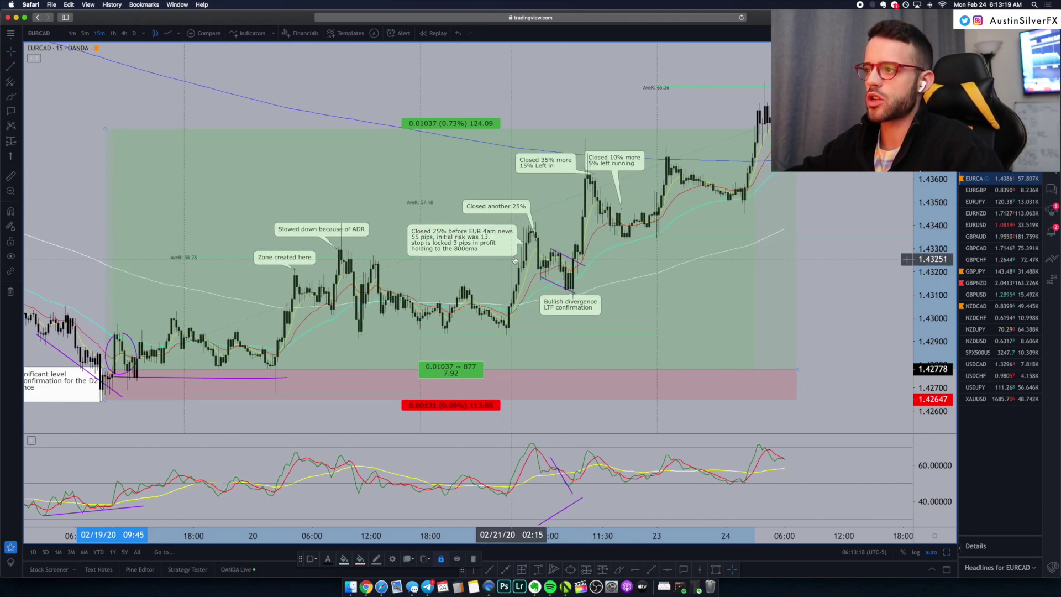
pyautogui.scroll(2, 575, 249)
pyautogui.scroll(3, 576, 251)
pyautogui.moveTo(580, 251); pyautogui.dragTo(355, 252)
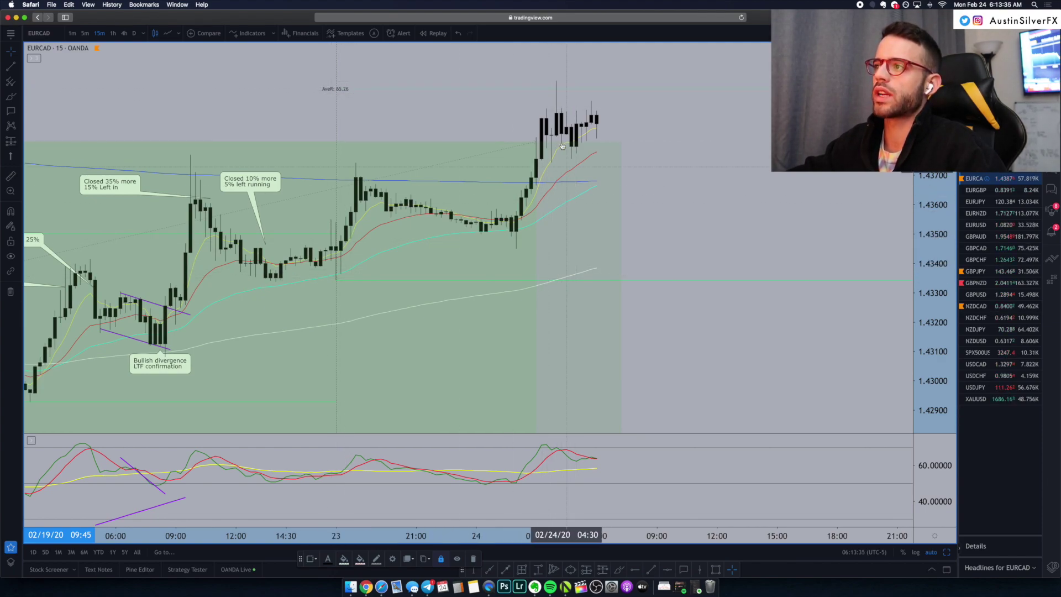
pyautogui.scroll(-1, 550, 194)
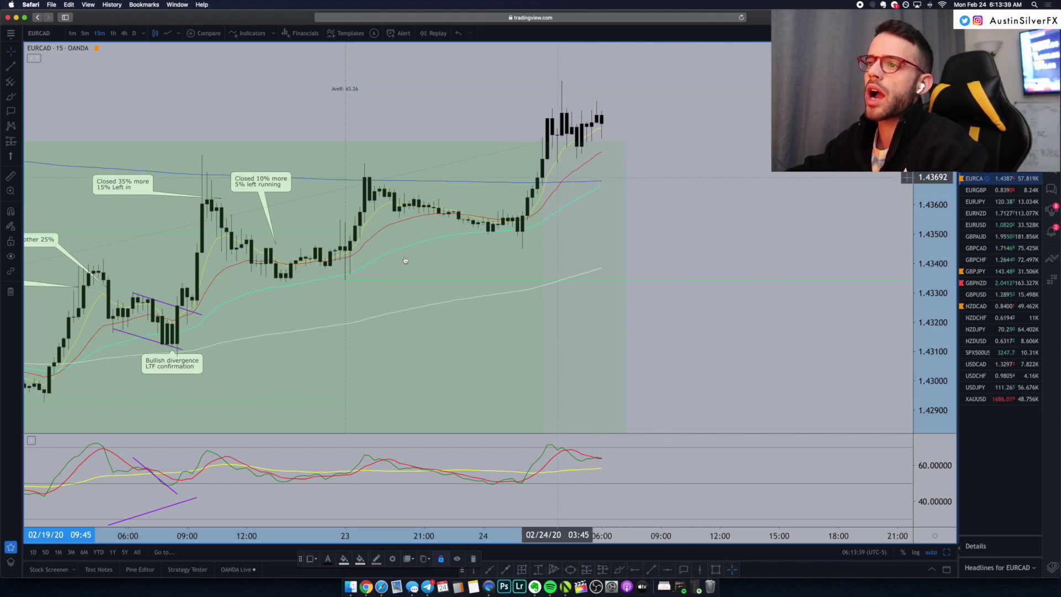
pyautogui.scroll(-3, 254, 227)
pyautogui.hscroll(-5, 412, 253)
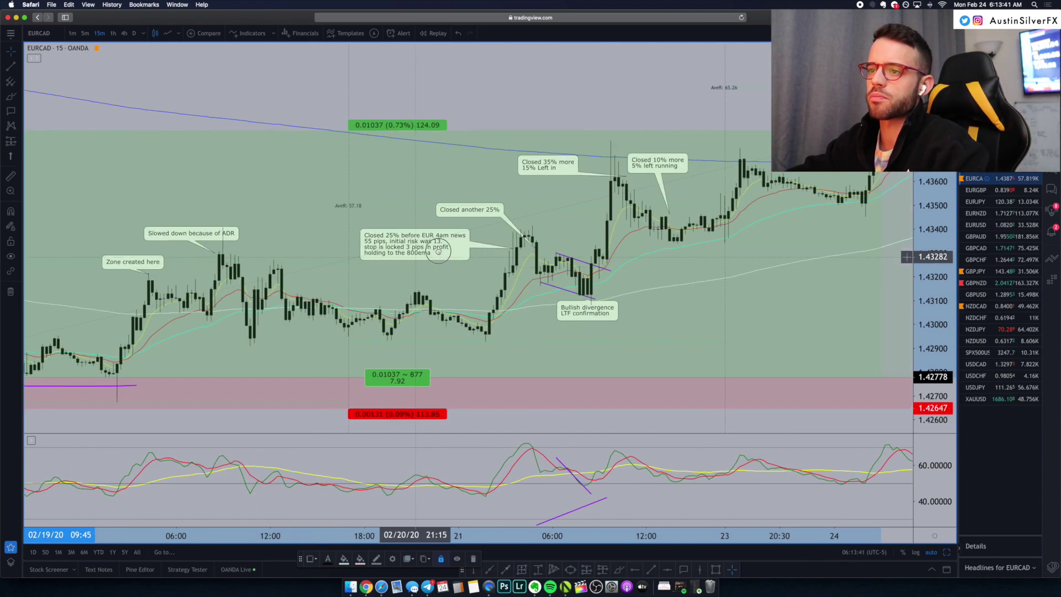
pyautogui.hscroll(3, 367, 284)
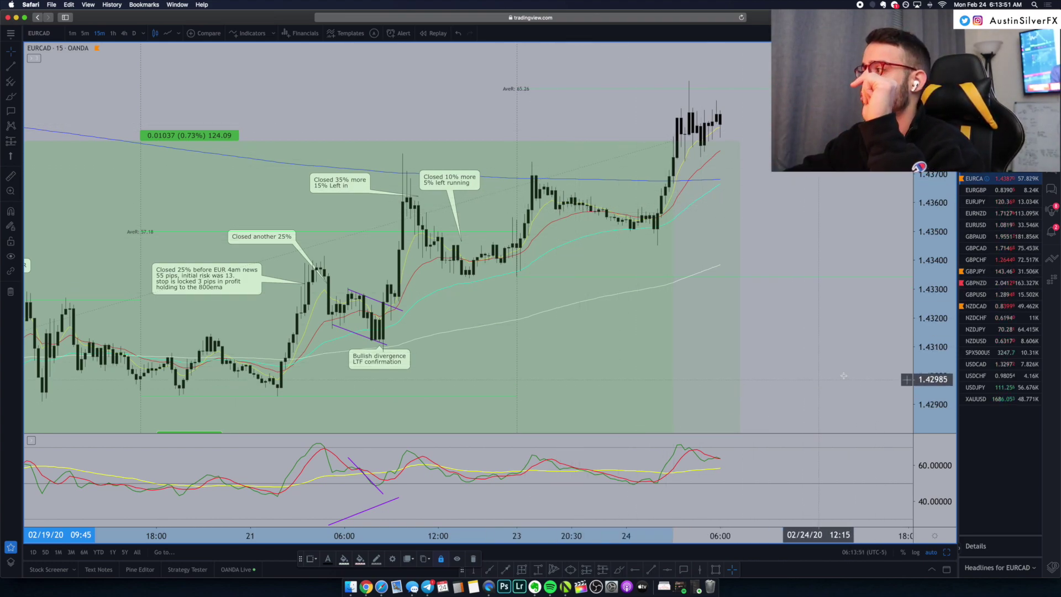
# Open the GBPNZD chart from the watchlist and examine the latest 15-minute candles around the stop level
pyautogui.click(976, 283)
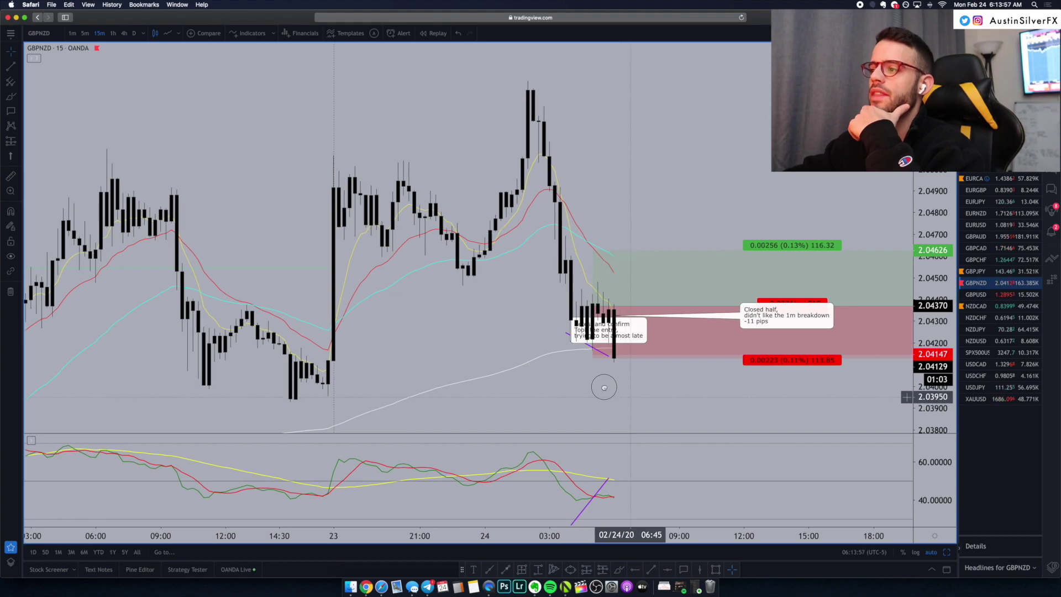
pyautogui.hscroll(3, 604, 386)
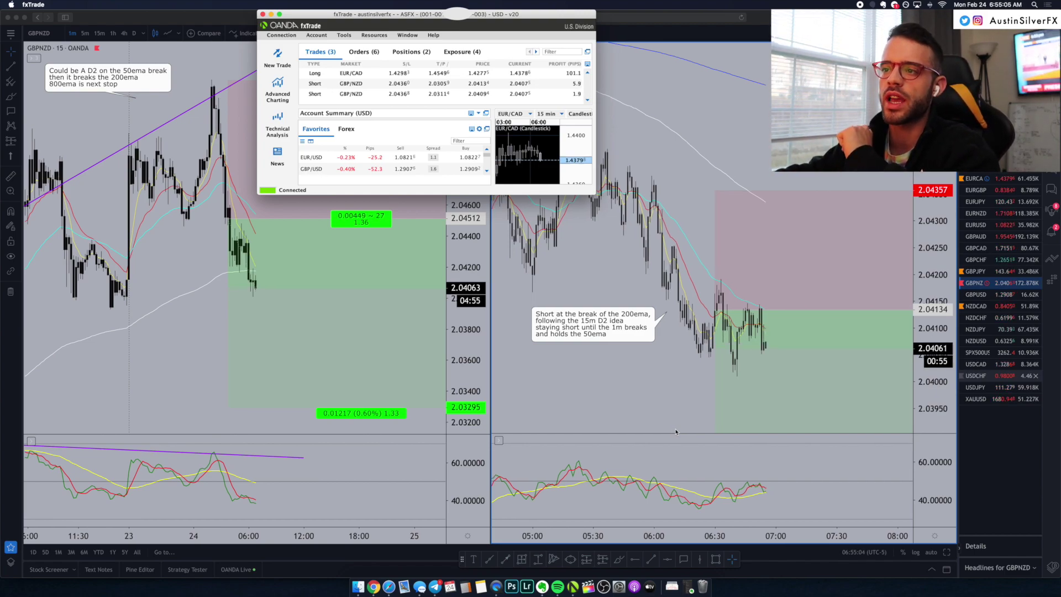
# Return to TradingView, maximize the 1-minute GBPNZD chart and enlarge the candles around the short entry
pyautogui.click(654, 425)
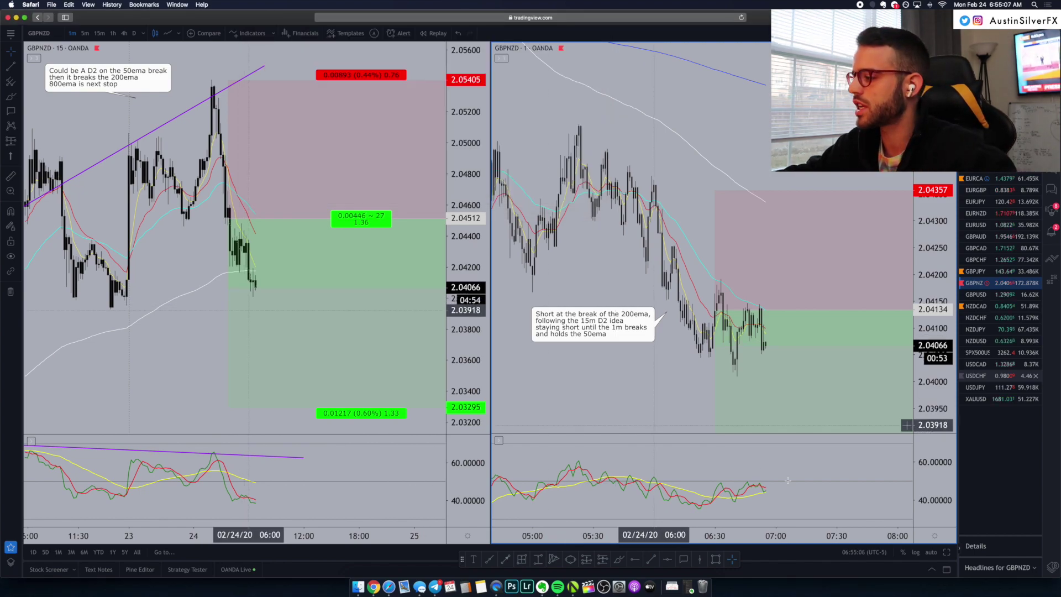
pyautogui.hotkey('alt', 'Return')
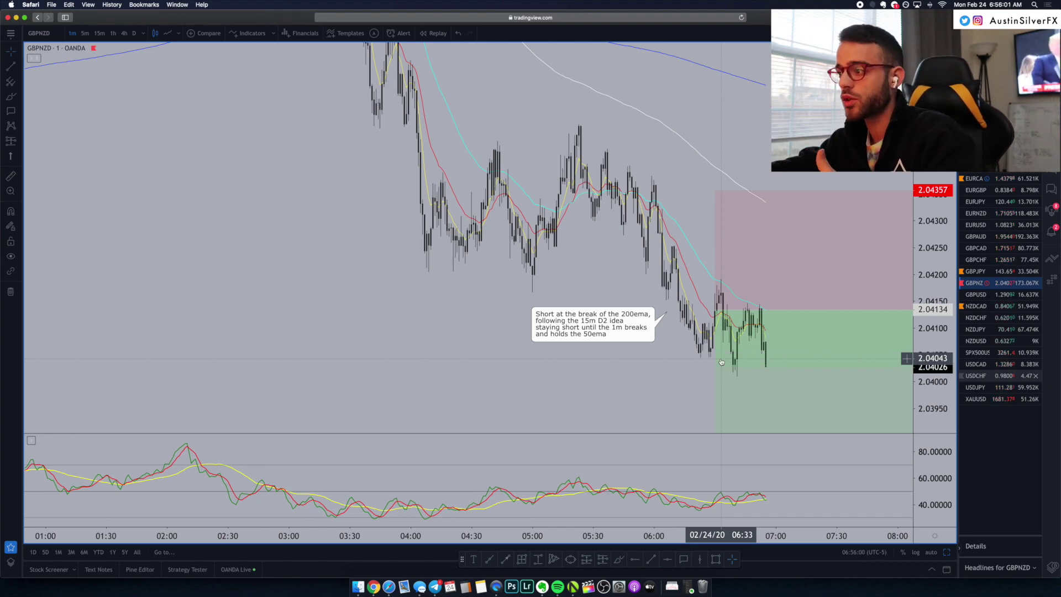
pyautogui.scroll(4, 718, 365)
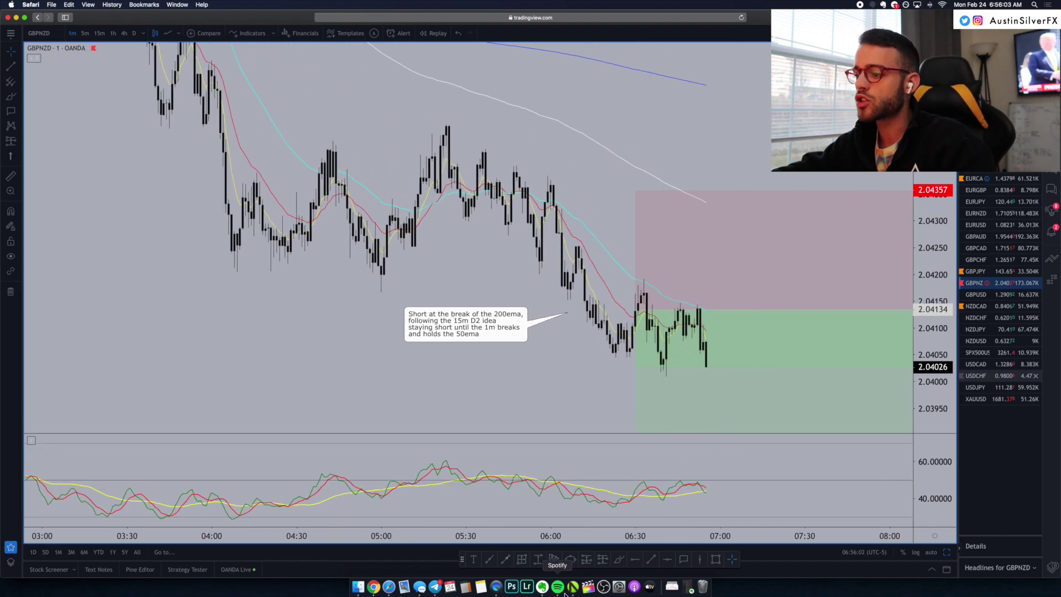
# Check the open trades' profit in fxTrade and compare it with the latest 1-minute GBPNZD candles below the short entry
pyautogui.click(572, 588)
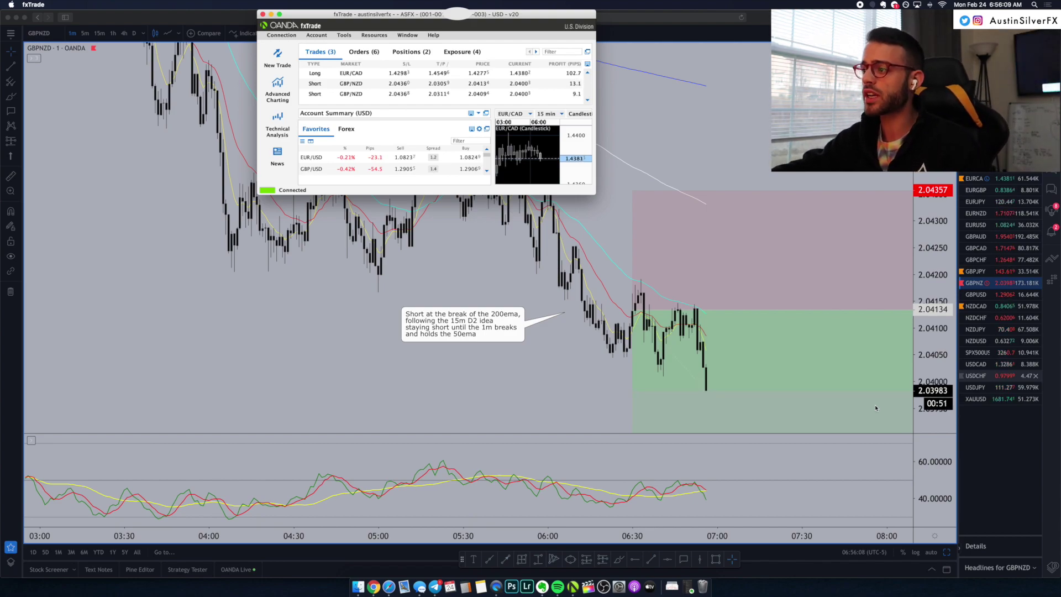
pyautogui.scroll(1, 646, 485)
pyautogui.scroll(1, 689, 505)
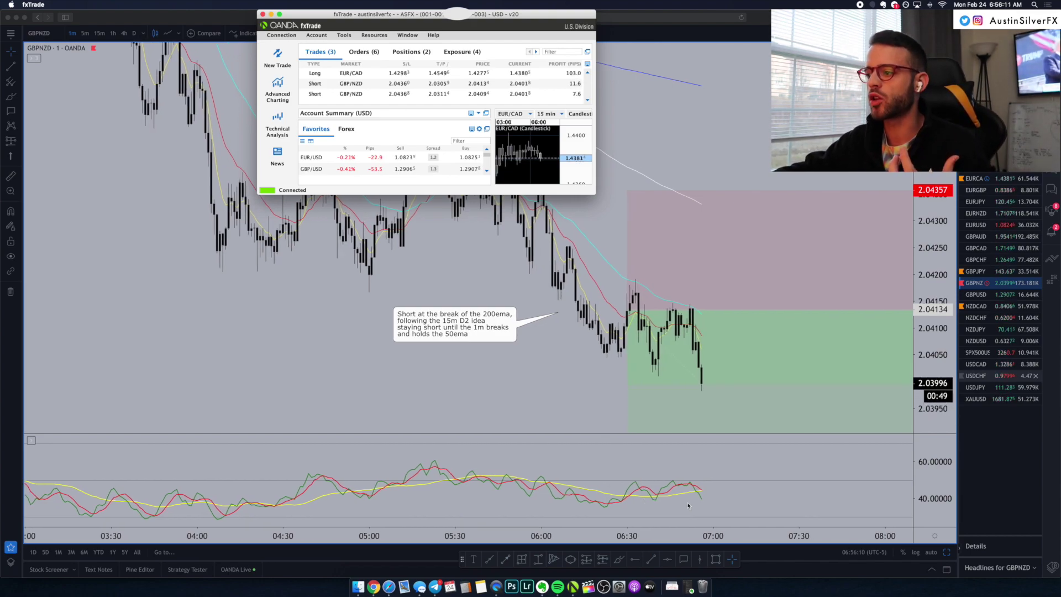
pyautogui.click(532, 375)
pyautogui.moveTo(485, 375); pyautogui.dragTo(397, 368)
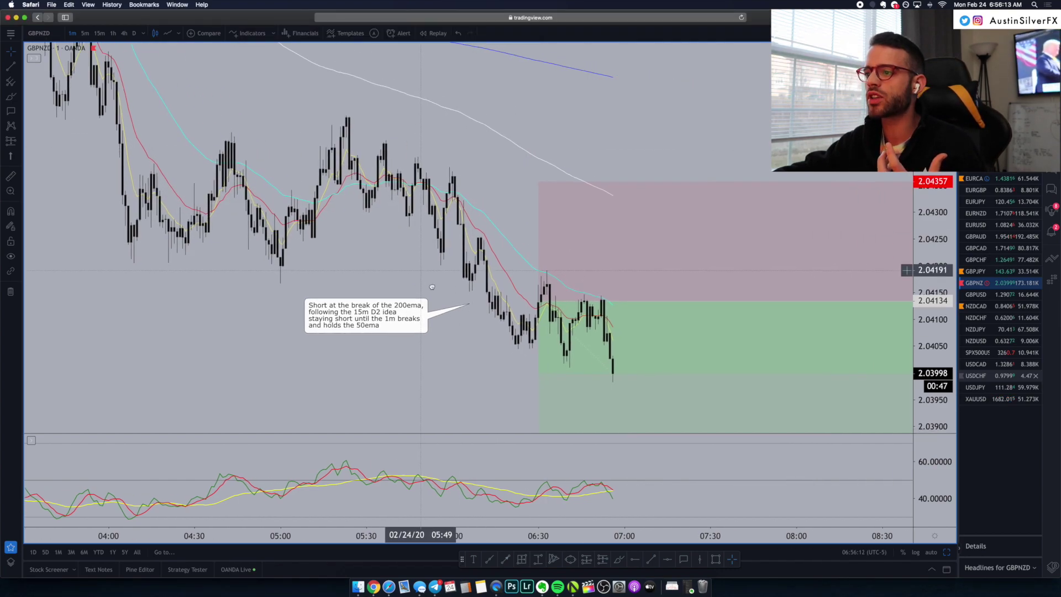
# Switch to the maximized 15-minute GBPNZD chart and examine the short position from its entry to its target
pyautogui.click(947, 553)
pyautogui.click(947, 552)
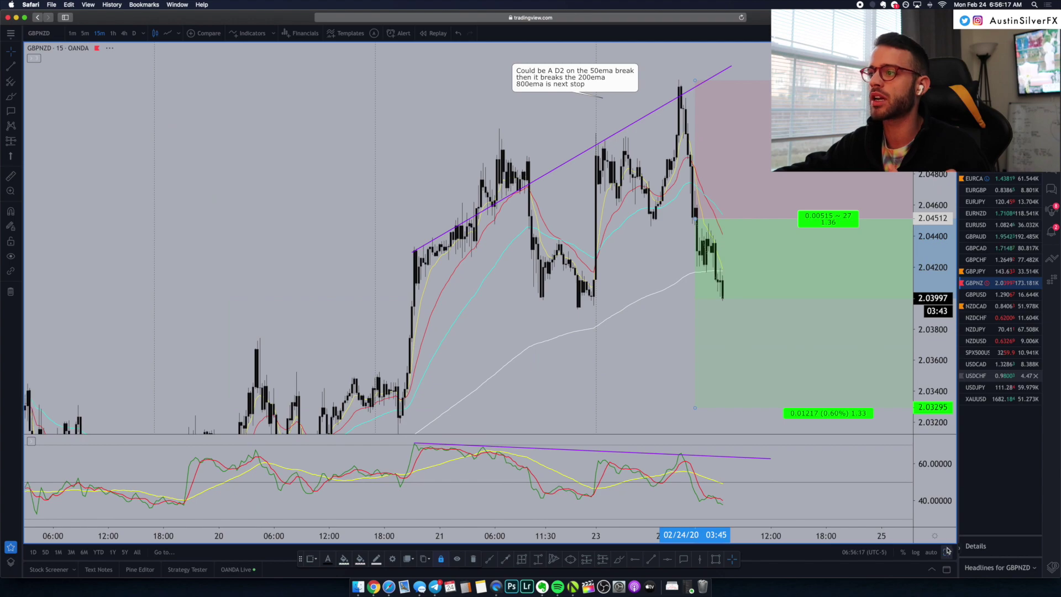
pyautogui.moveTo(699, 224); pyautogui.dragTo(596, 225)
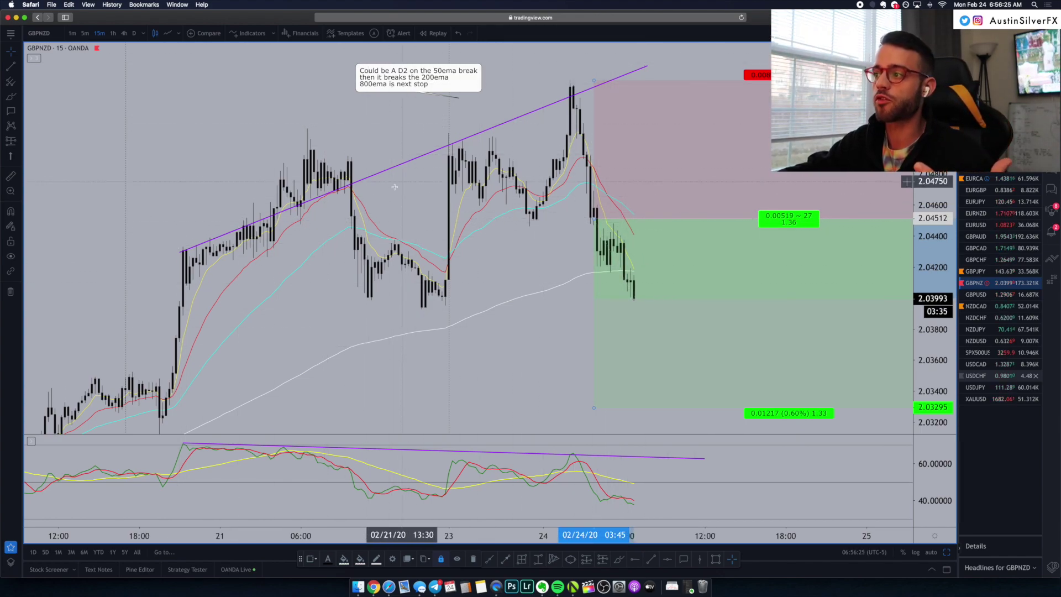
pyautogui.moveTo(553, 247); pyautogui.dragTo(487, 178)
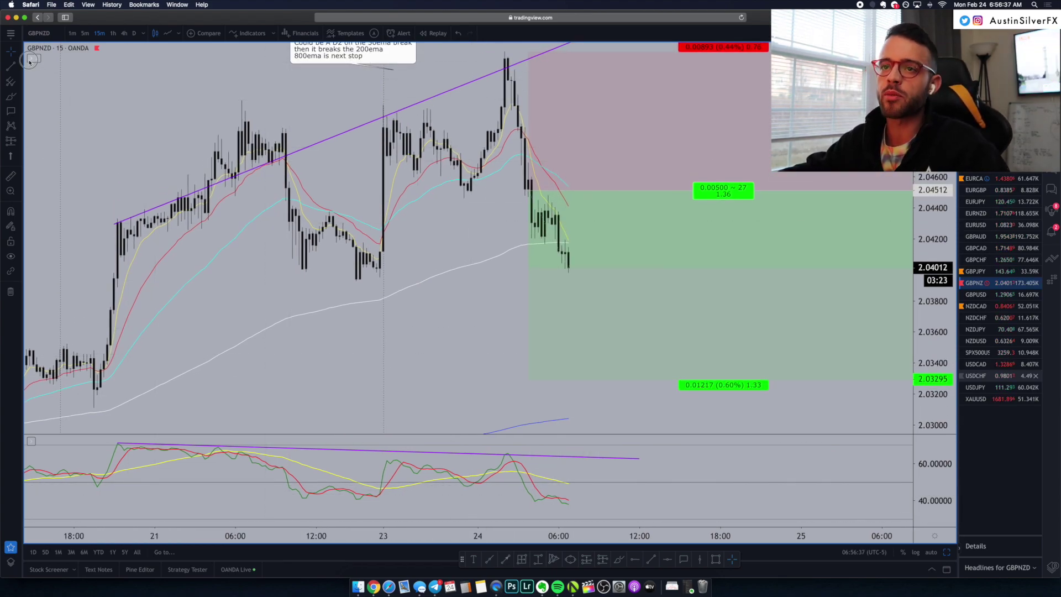
# Show the ASFX ADR Tool on the 15-minute GBPNZD chart and measure from the current price down to the lower range level
pyautogui.click(81, 69)
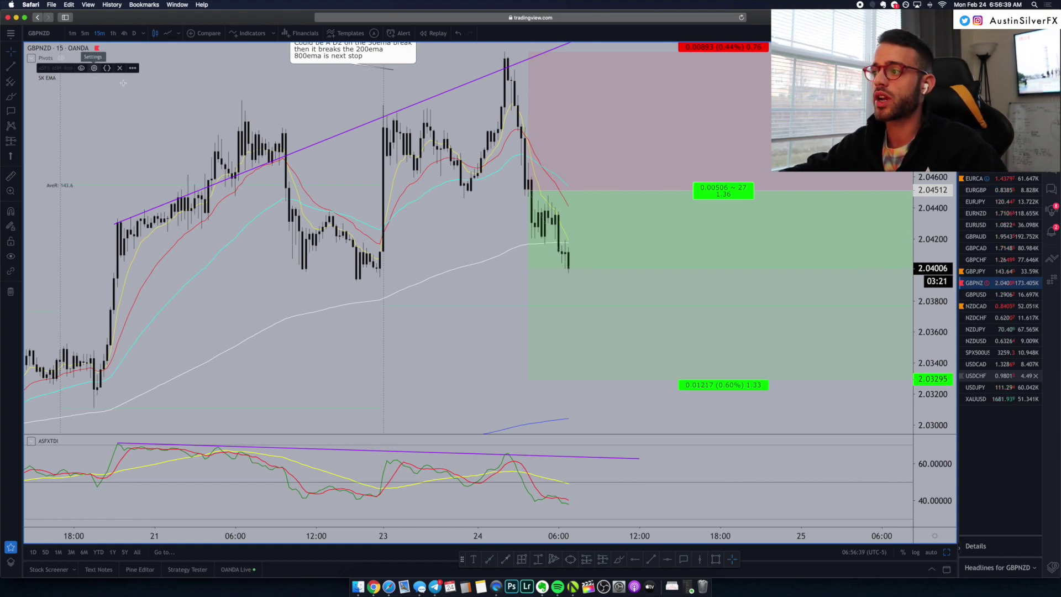
pyautogui.keyDown('shift'); pyautogui.click(514, 271); pyautogui.keyUp('shift')
pyautogui.click(518, 305)
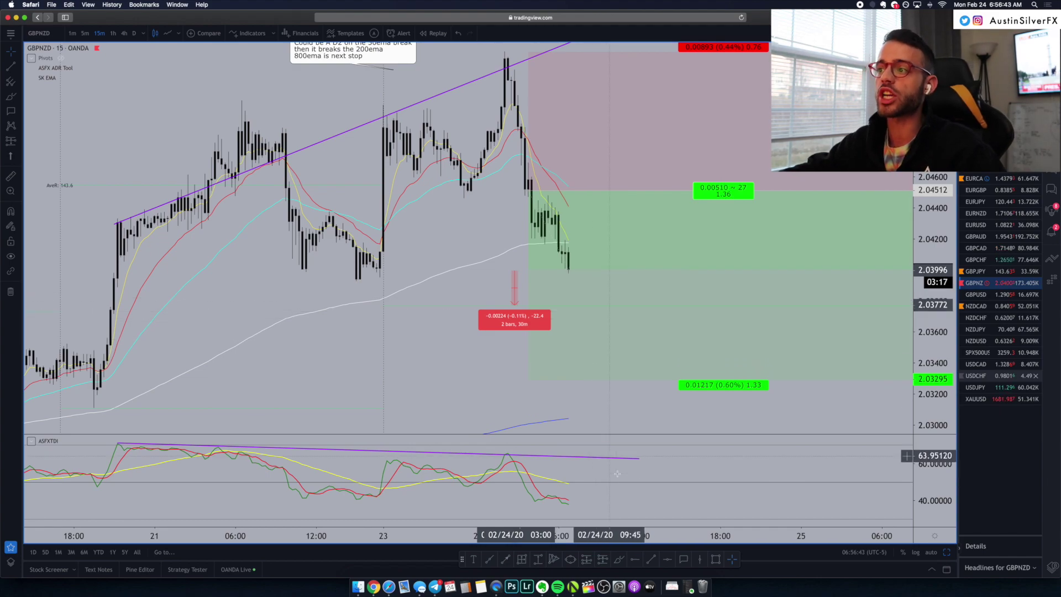
pyautogui.moveTo(470, 256); pyautogui.dragTo(473, 313)
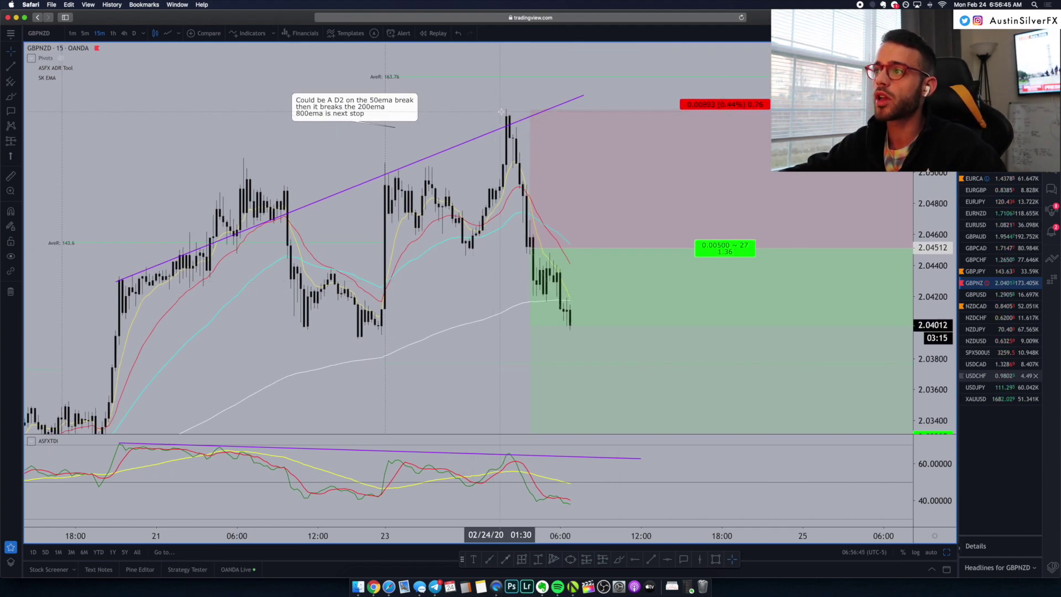
pyautogui.click(480, 356)
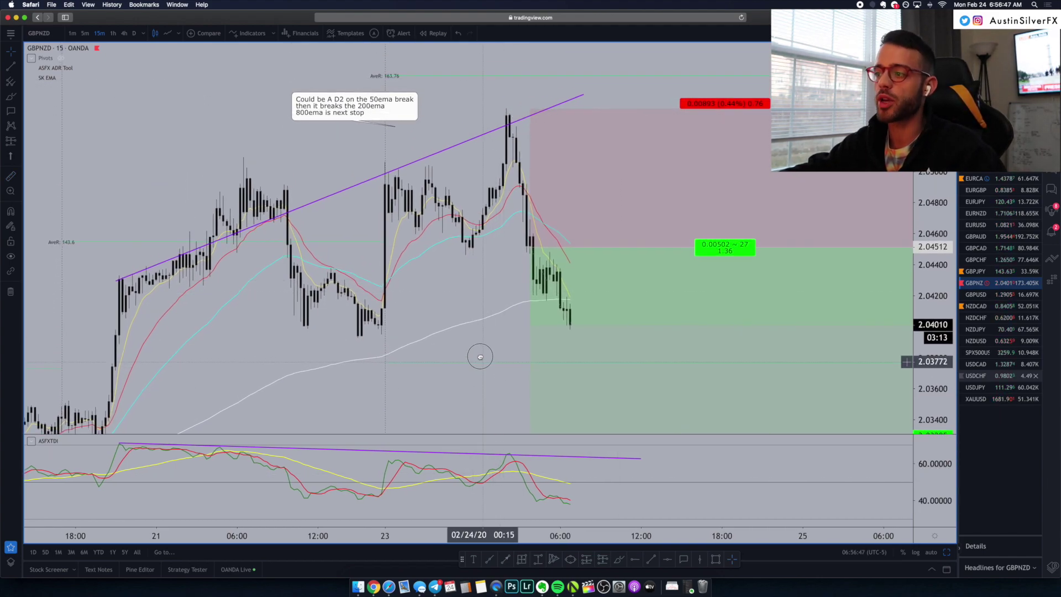
pyautogui.moveTo(481, 356); pyautogui.dragTo(476, 345)
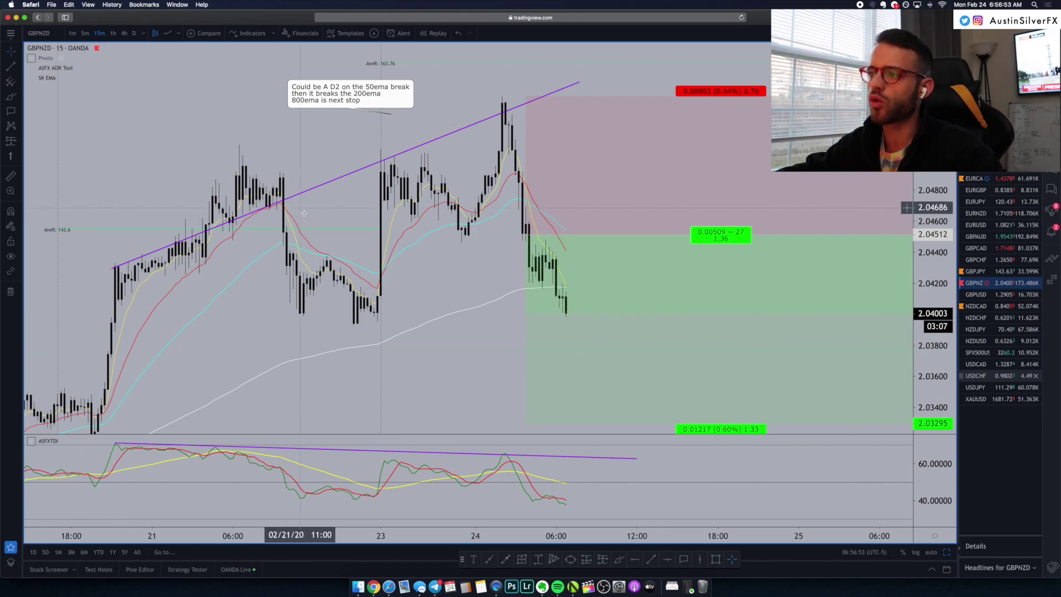
pyautogui.moveTo(486, 356); pyautogui.dragTo(436, 300)
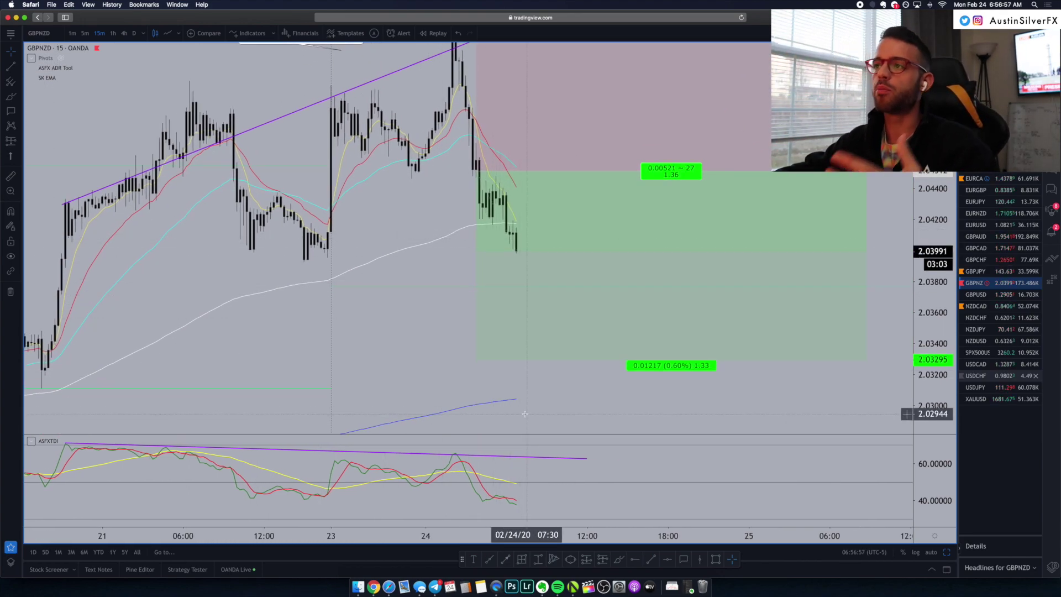
# Open the 15-minute EURCAD chart and measure the rise from the 02/19/20 09:15 low to the blue moving average at 02/21/20 10:15
pyautogui.click(975, 179)
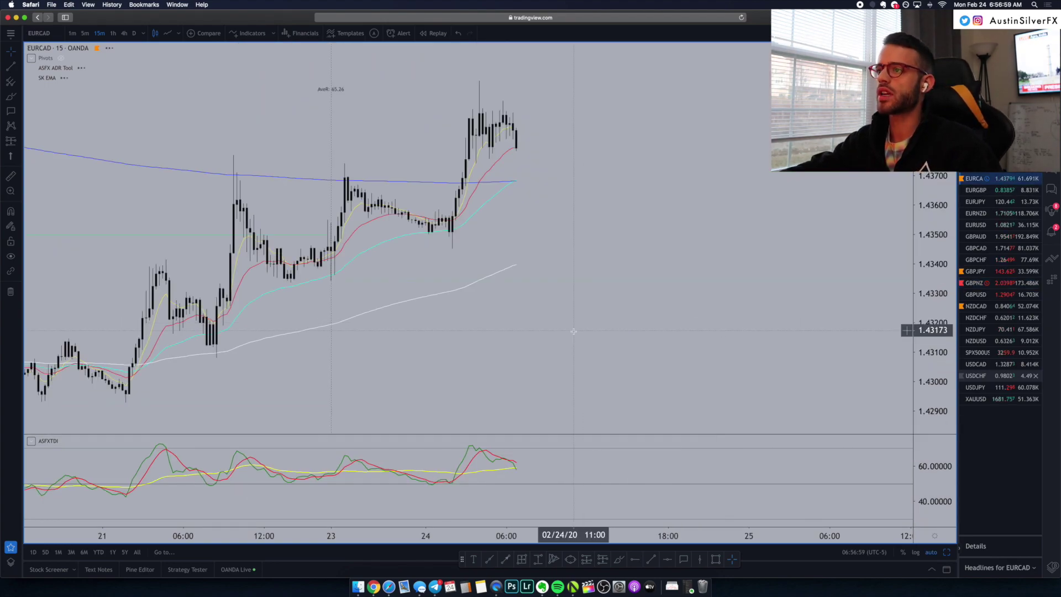
pyautogui.scroll(-5, 573, 331)
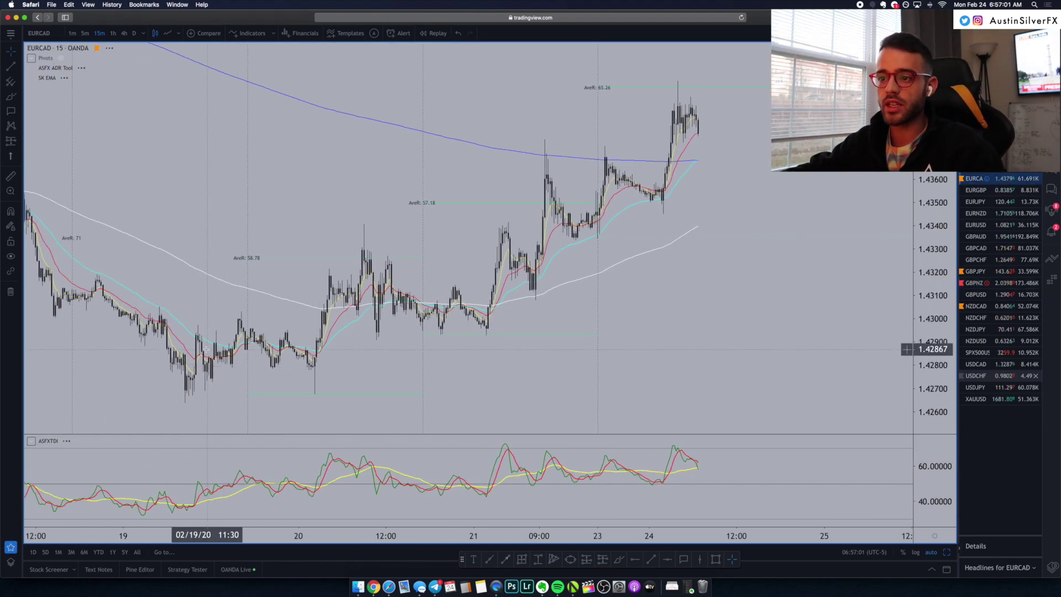
pyautogui.keyDown('shift'); pyautogui.click(190, 385); pyautogui.keyUp('shift')
pyautogui.click(548, 157)
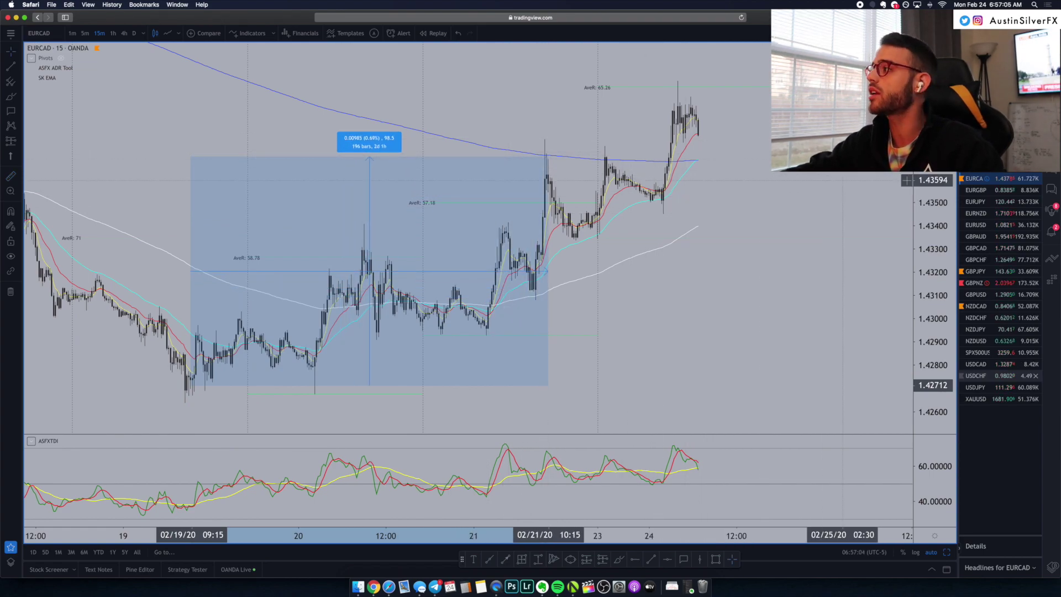
# Reopen the 15-minute GBPNZD chart around the short position and check both GBP/NZD shorts in fxTrade
pyautogui.click(975, 282)
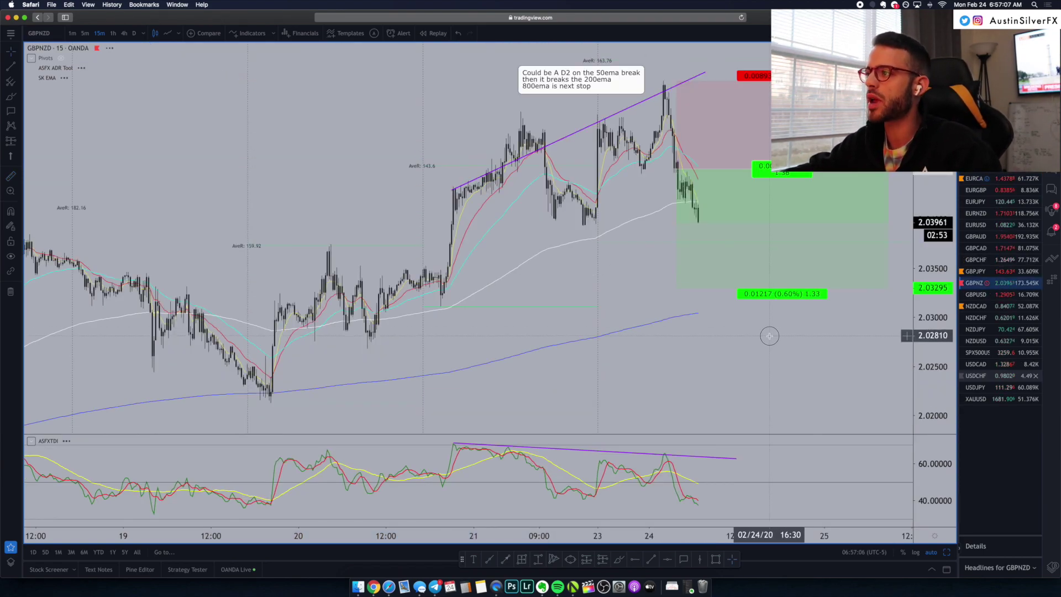
pyautogui.scroll(5, 769, 336)
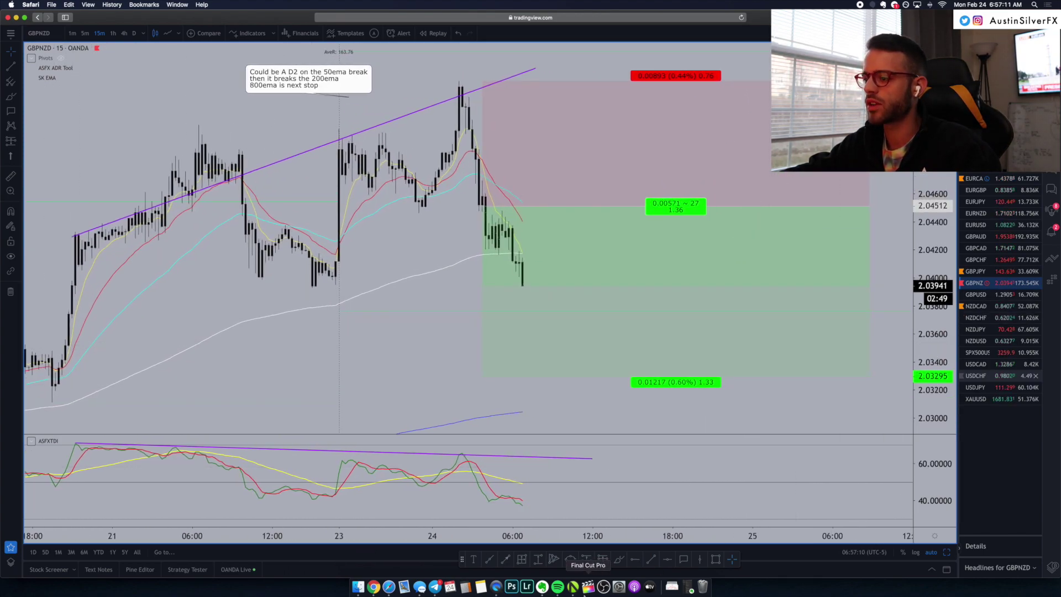
pyautogui.click(569, 591)
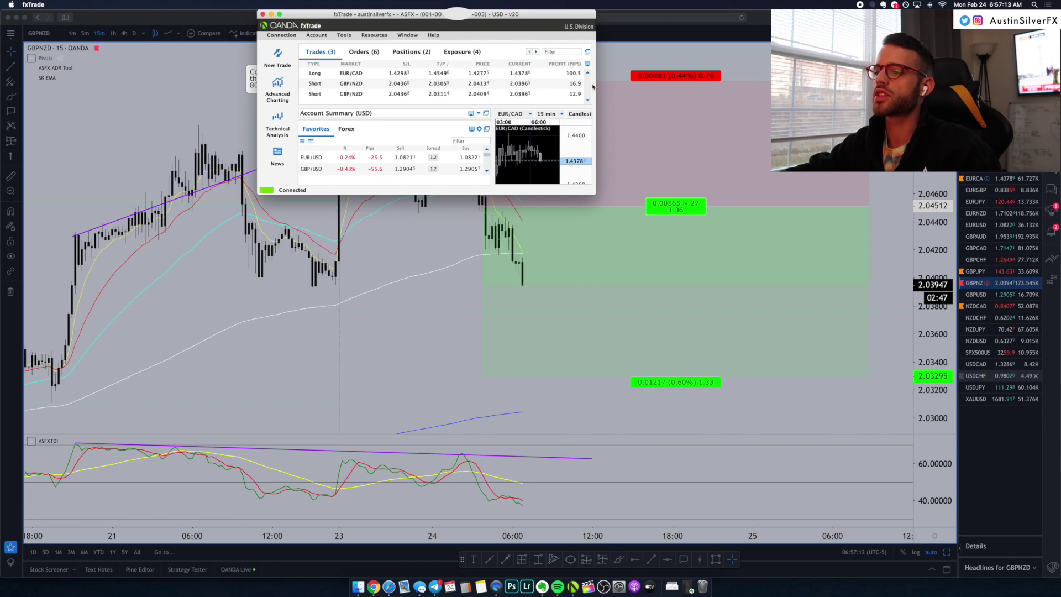
# Switch to Telegram and send "anyone short Gn with me?" in the ASFX VIP chat
pyautogui.click(429, 588)
pyautogui.scroll(2, 240, 499)
pyautogui.scroll(-2, 240, 525)
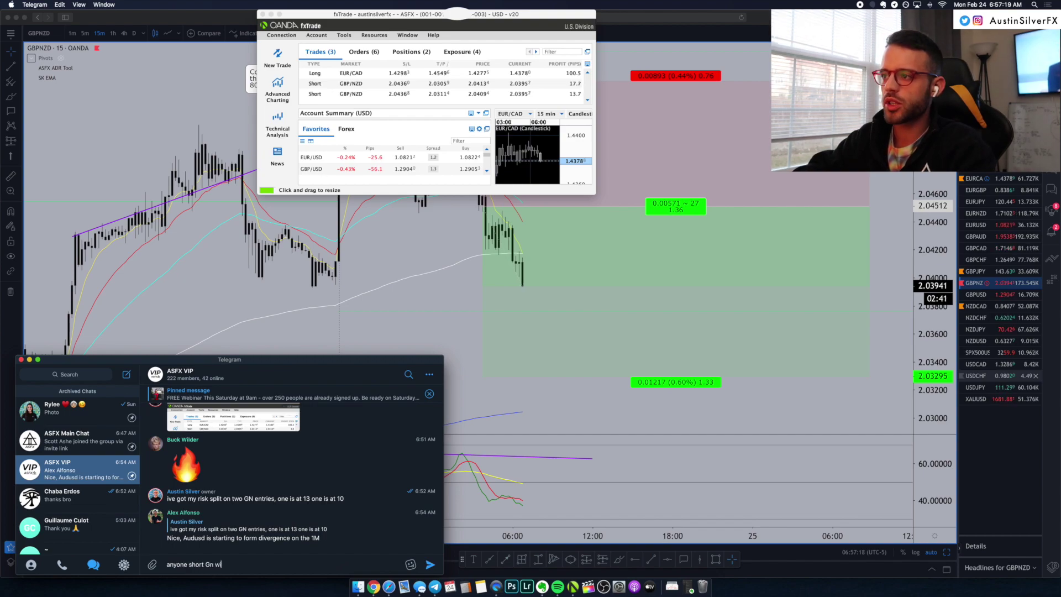
pyautogui.write('e?')
pyautogui.press('Return')
# Find the earlier chat message announcing the GN short, check its stop and entry prices, and return to the TradingView chart
pyautogui.scroll(5, 238, 526)
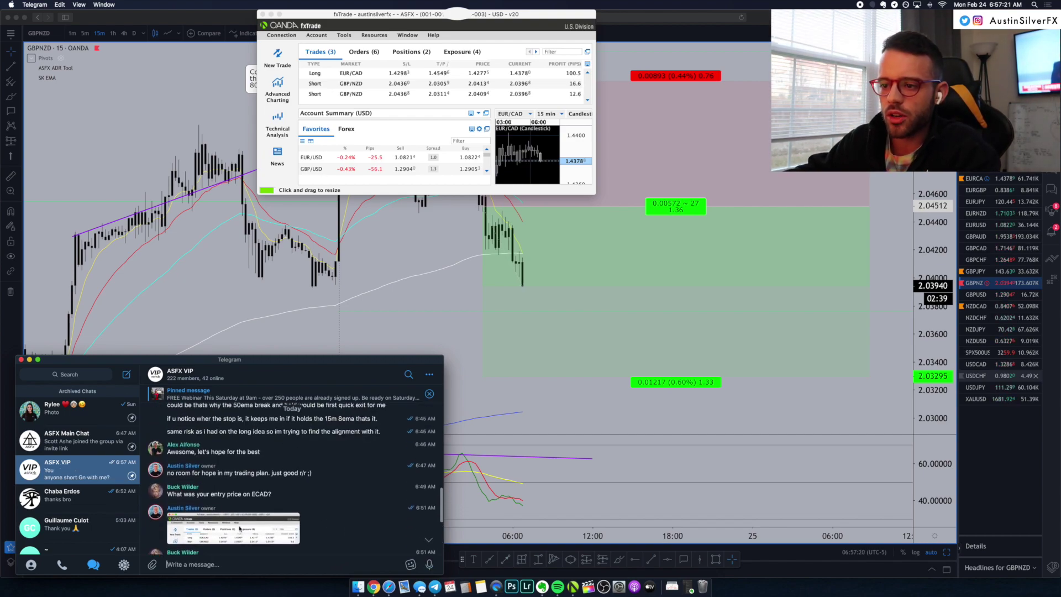
pyautogui.scroll(5, 237, 526)
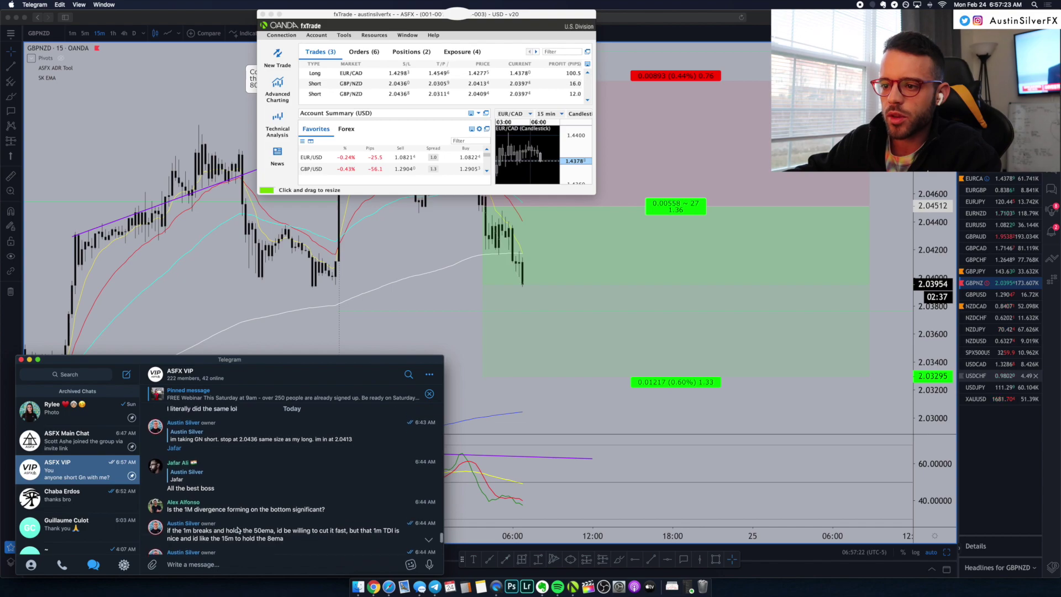
pyautogui.scroll(5, 387, 486)
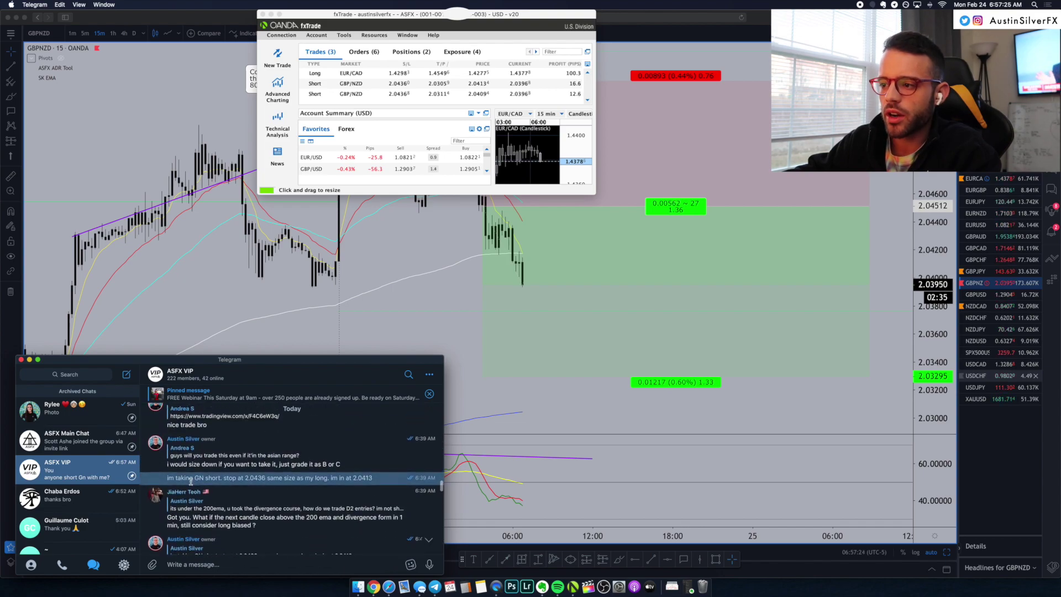
pyautogui.doubleClick(254, 478)
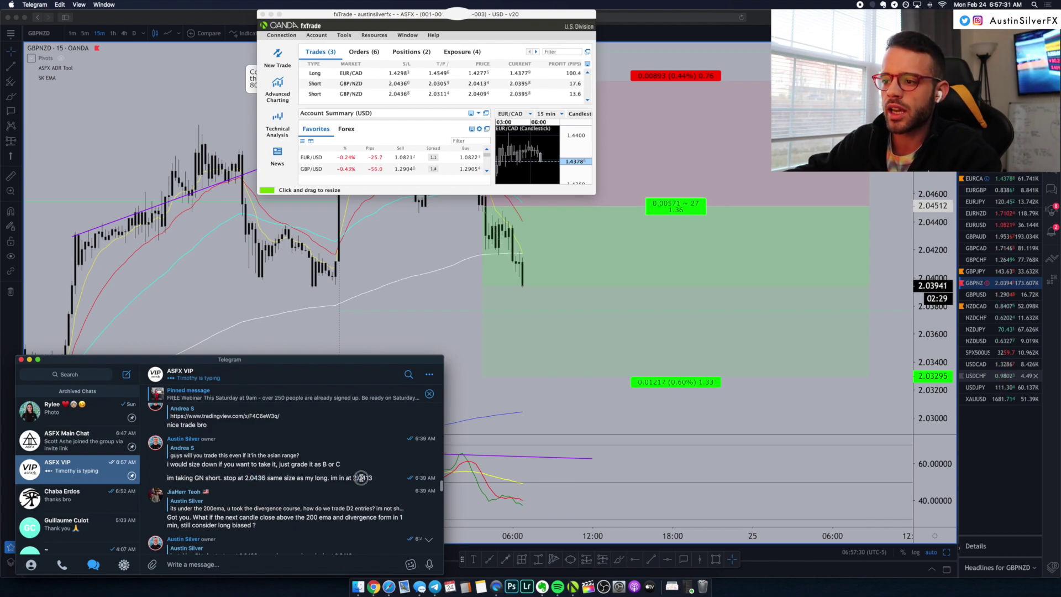
pyautogui.click(383, 227)
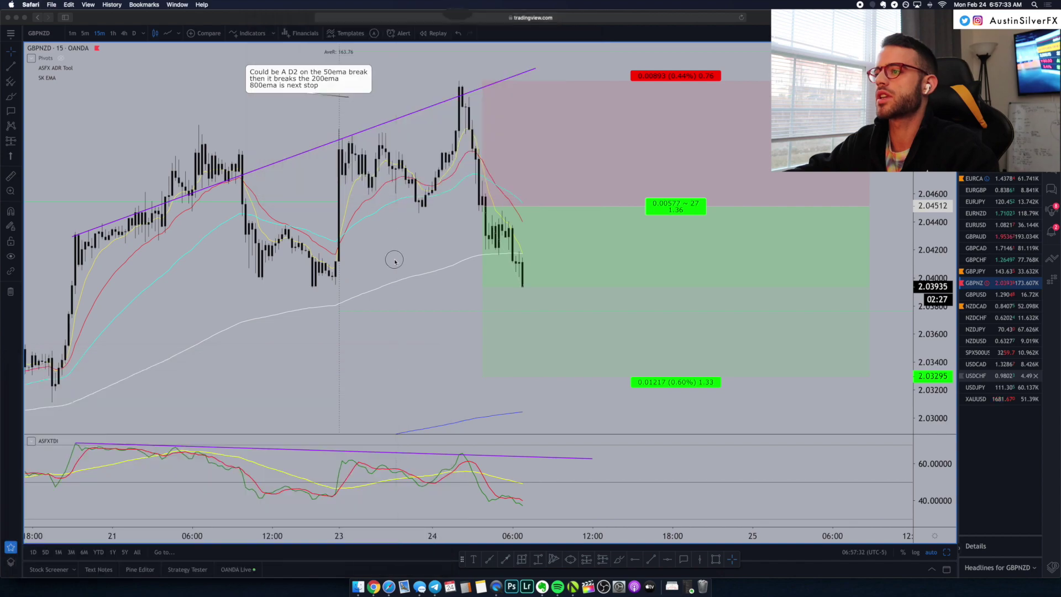
# Compare the pip profit of the EUR/CAD long and the first GBP/NZD short in fxTrade
pyautogui.click(573, 586)
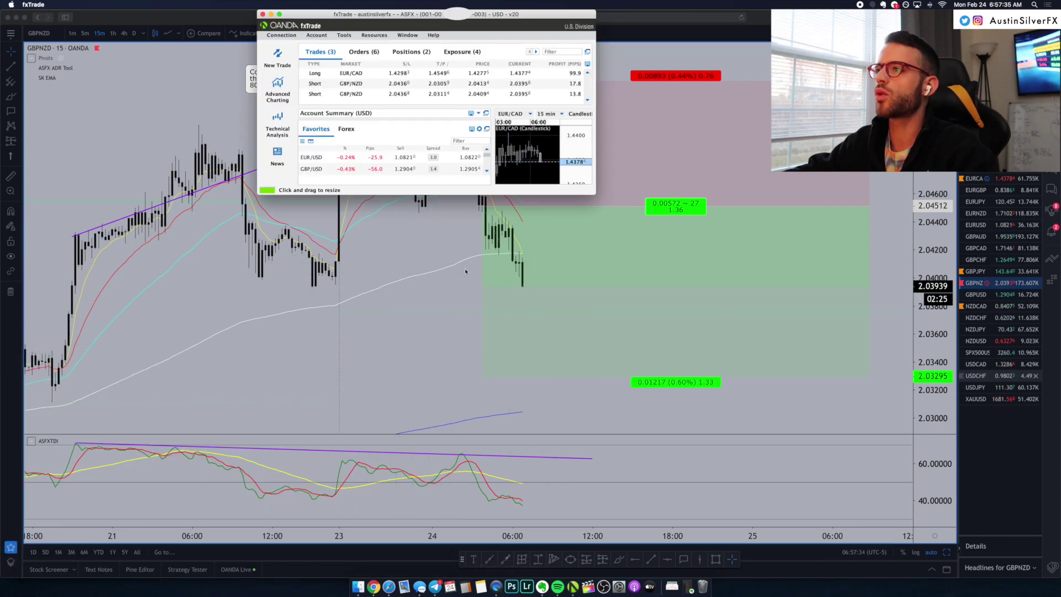
pyautogui.click(575, 74)
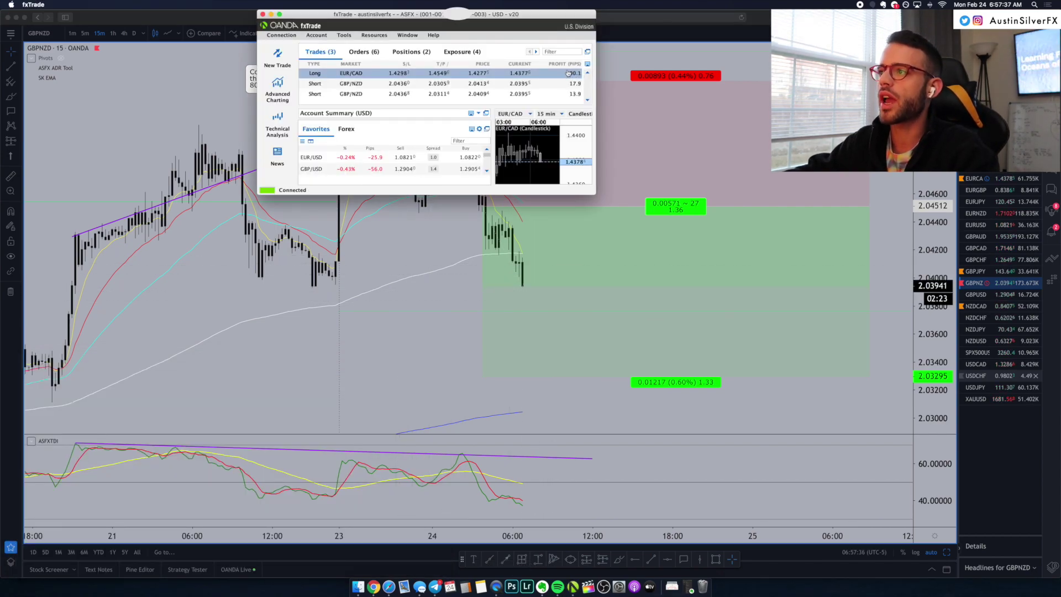
pyautogui.click(576, 84)
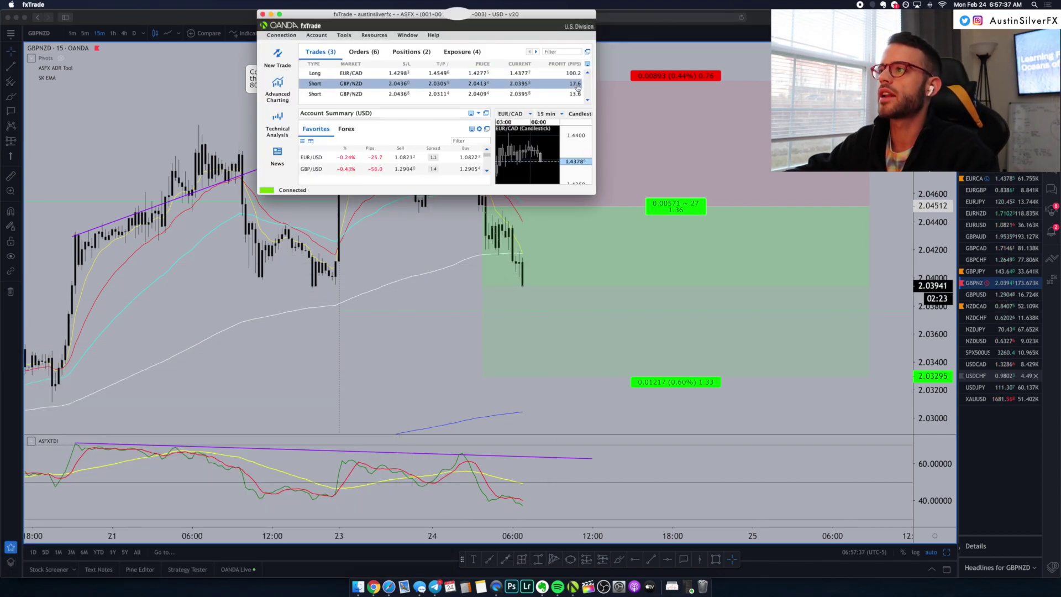
pyautogui.click(610, 280)
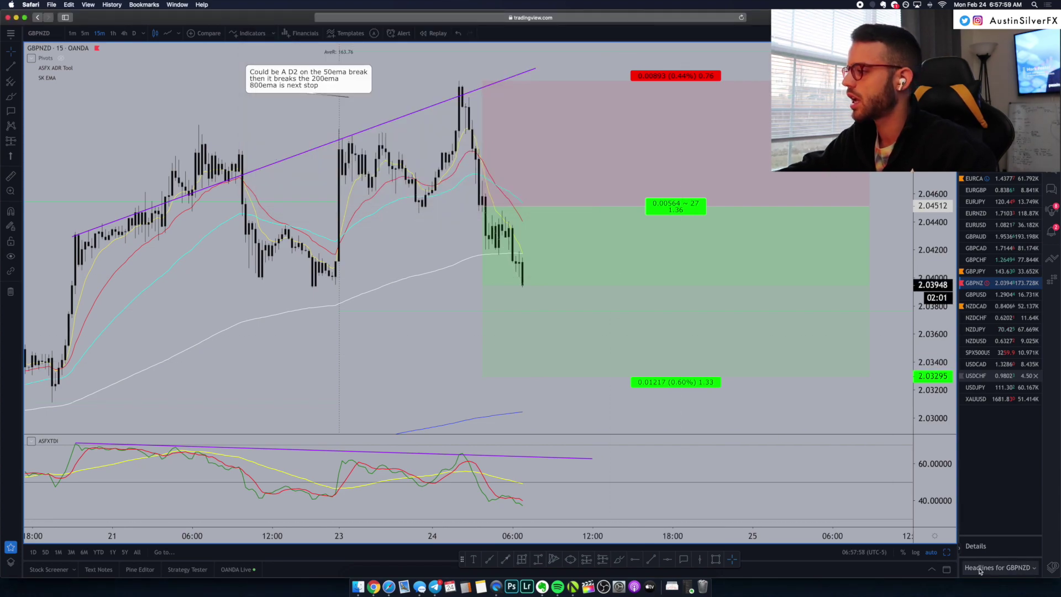
# Bring the 1-minute GBPNZD chart back to full size and examine the short between its stop level and the latest candles
pyautogui.hotkey('alt', 'Return')
pyautogui.click(680, 387)
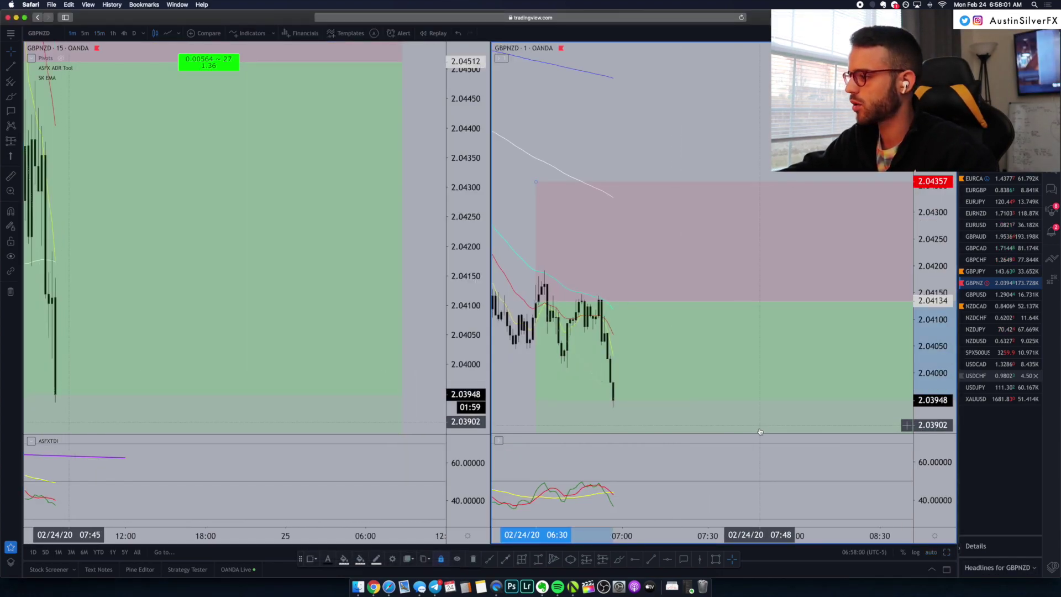
pyautogui.click(947, 553)
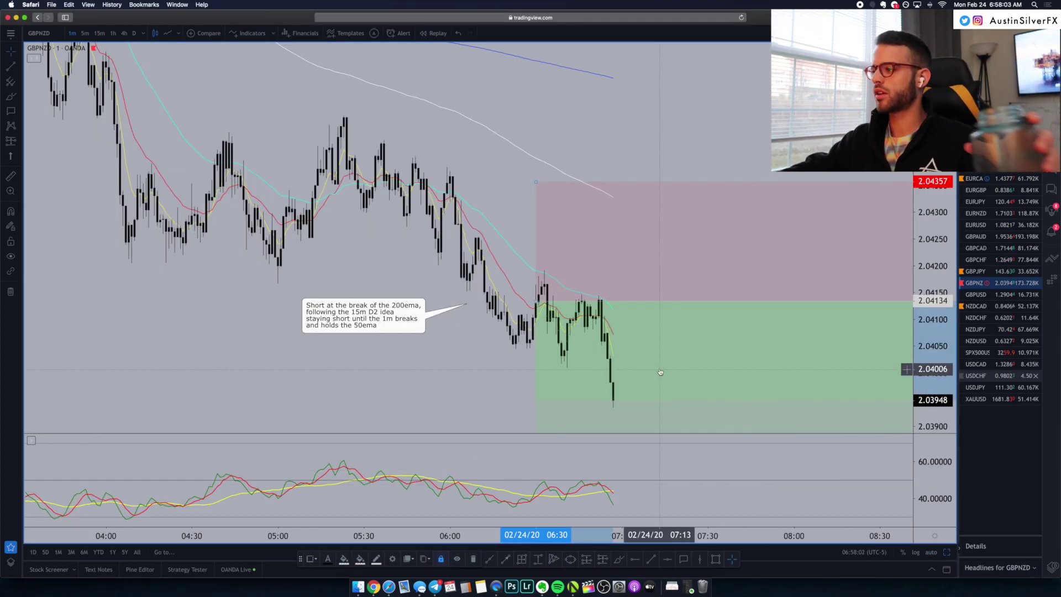
pyautogui.click(495, 372)
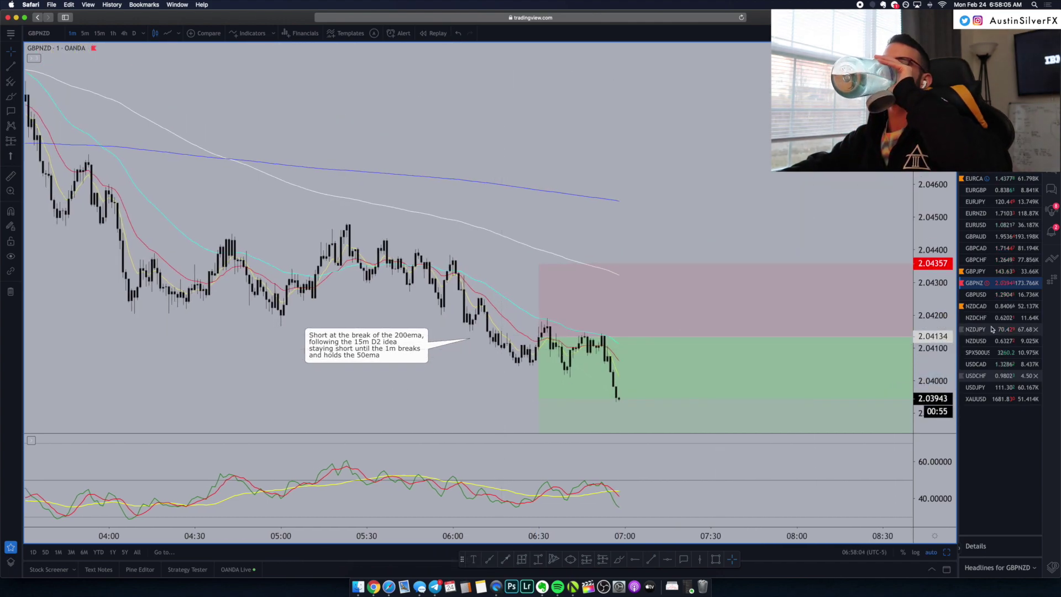
pyautogui.moveTo(777, 207); pyautogui.dragTo(795, 199)
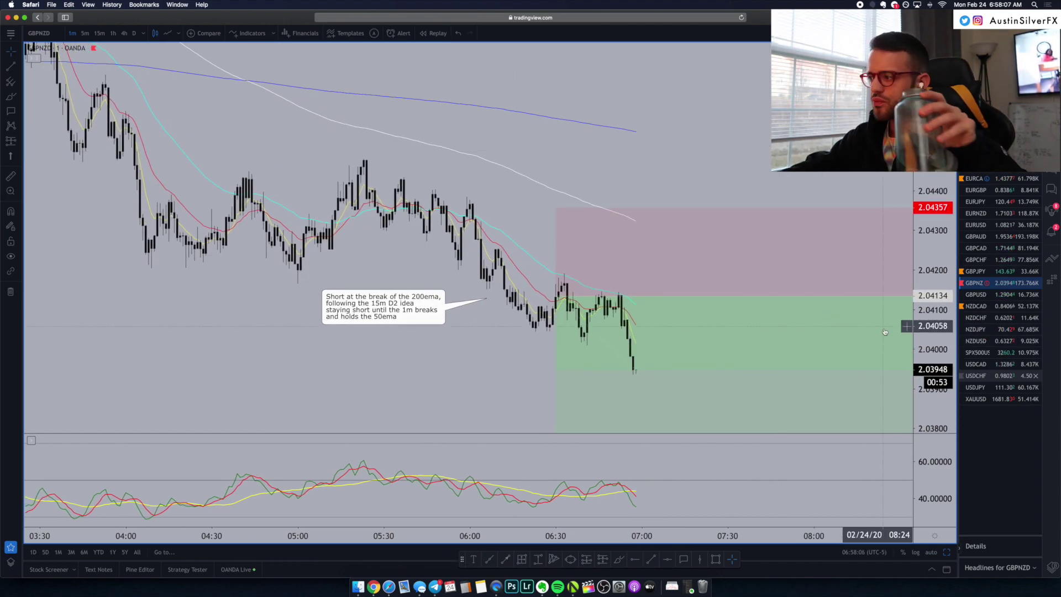
# Examine the latest GBPNZD drop within the short on the 1-minute chart and on the 5-minute timeframe
pyautogui.moveTo(432, 334); pyautogui.dragTo(428, 288)
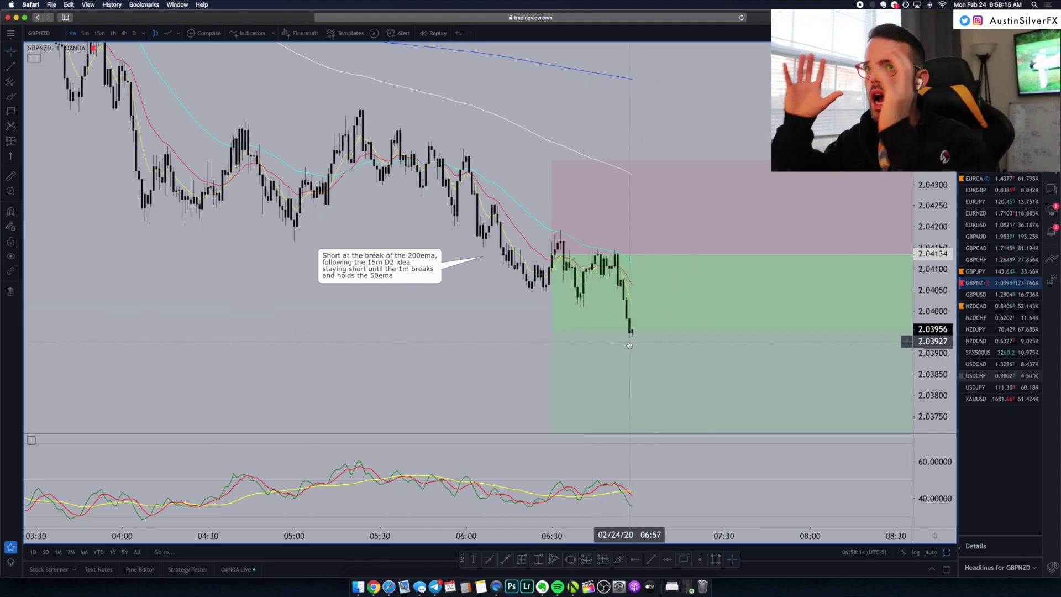
pyautogui.scroll(-1, 634, 351)
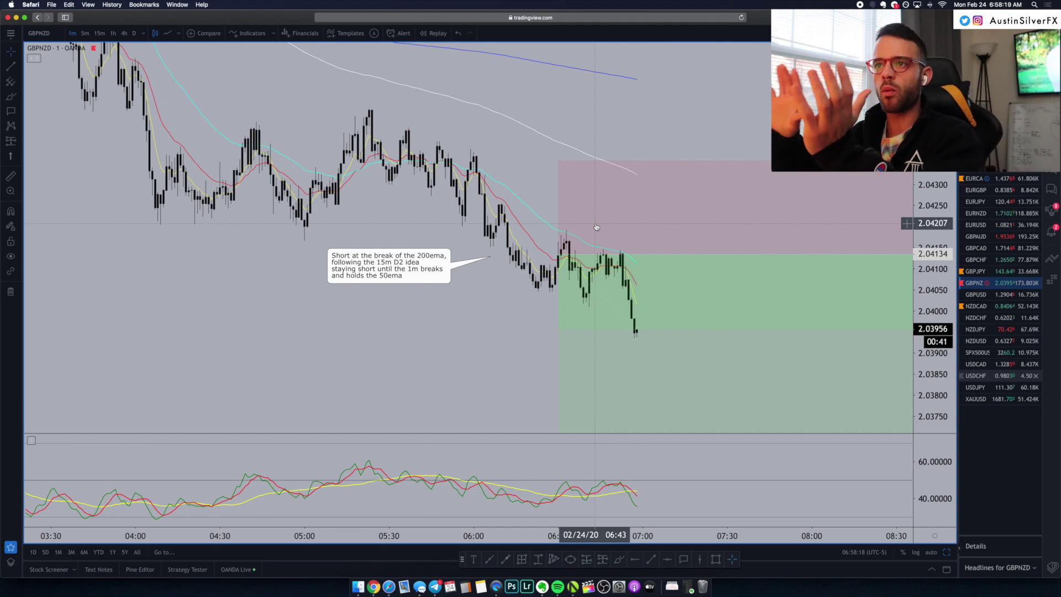
pyautogui.press('5')
pyautogui.press('Return')
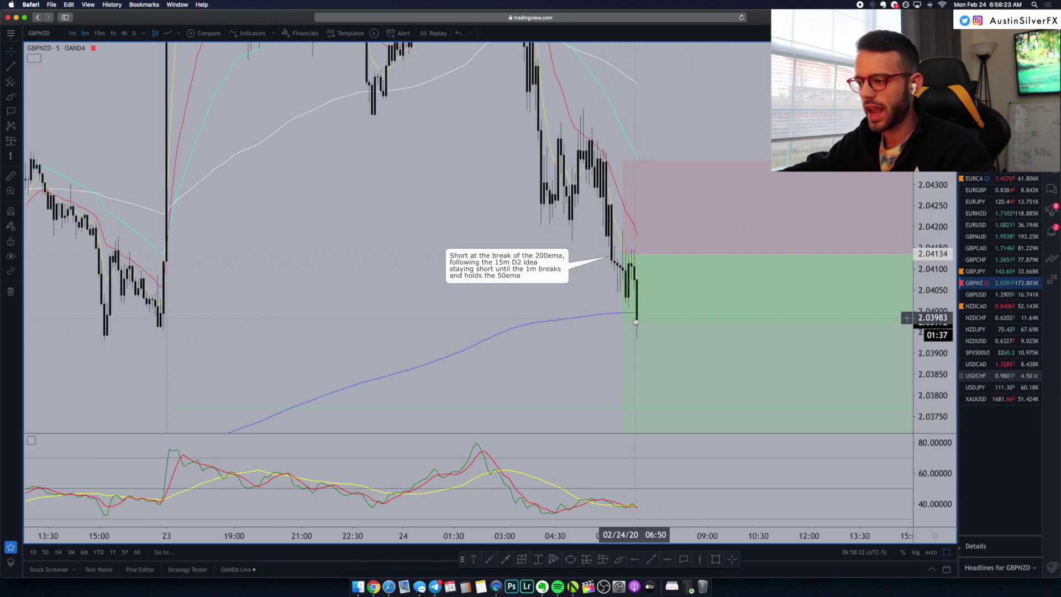
# Change the GBPNZD chart to the 15-minute timeframe and reset its price scale to the automatic fit
pyautogui.press('1')
pyautogui.press('5')
pyautogui.press('Return')
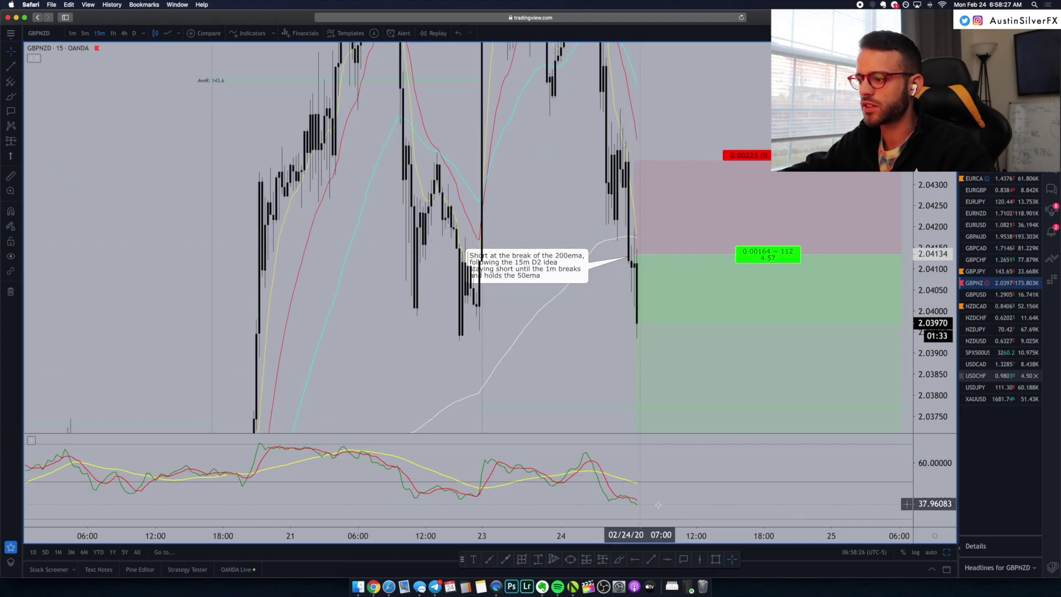
pyautogui.doubleClick(913, 274)
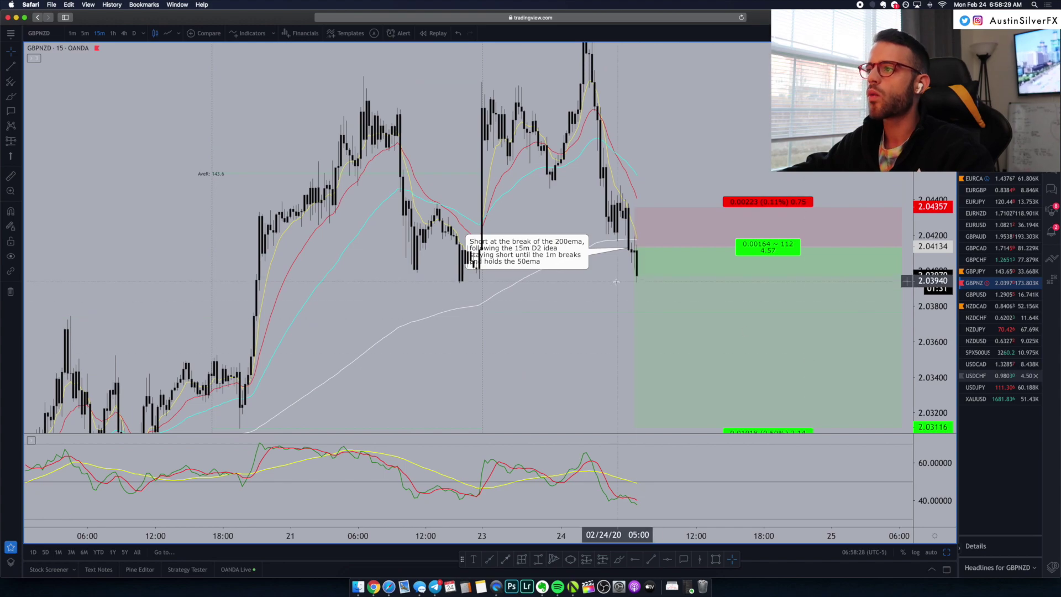
# Examine the GBPNZD short between its stop and target on the 15-minute chart, and check the open trades in fxTrade
pyautogui.scroll(2, 520, 221)
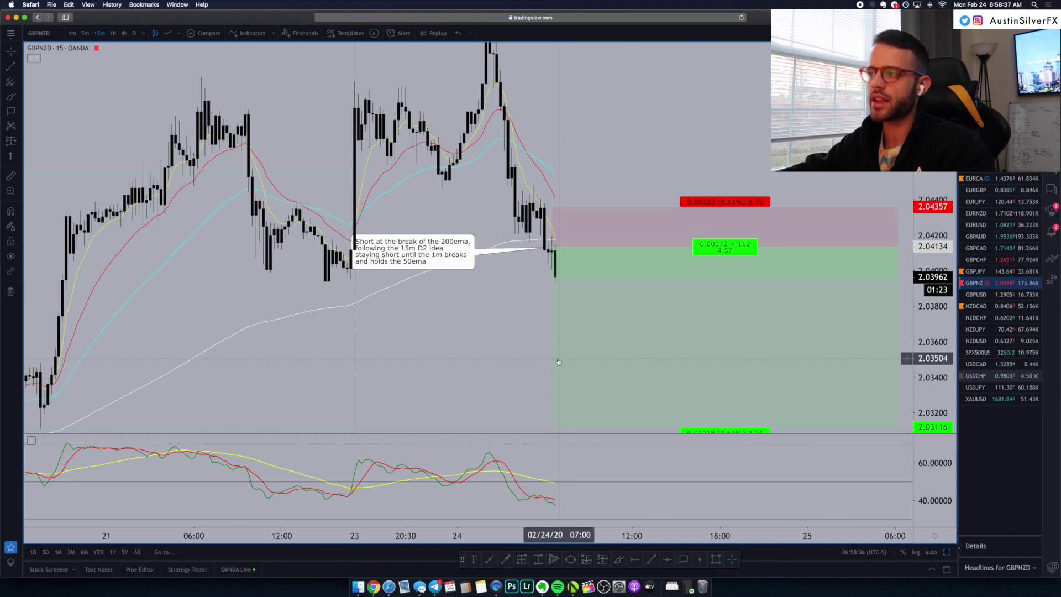
pyautogui.hscroll(3, 549, 347)
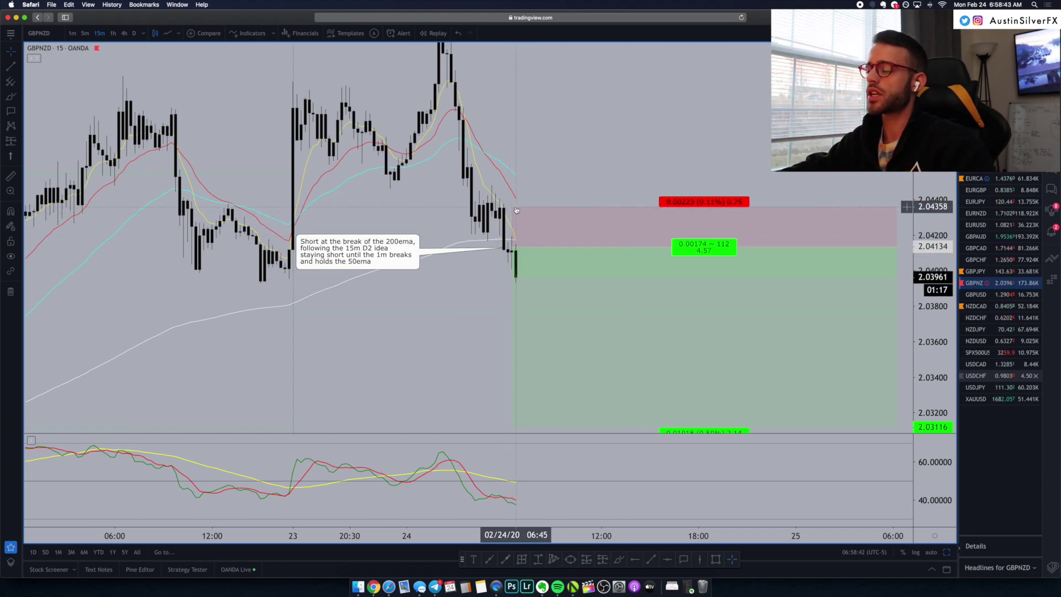
pyautogui.click(573, 588)
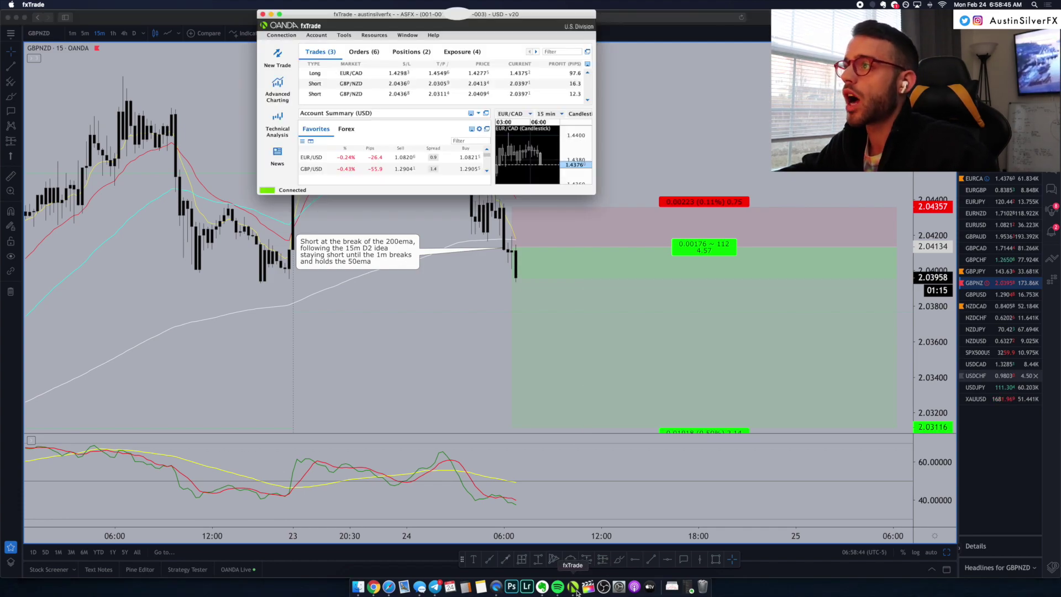
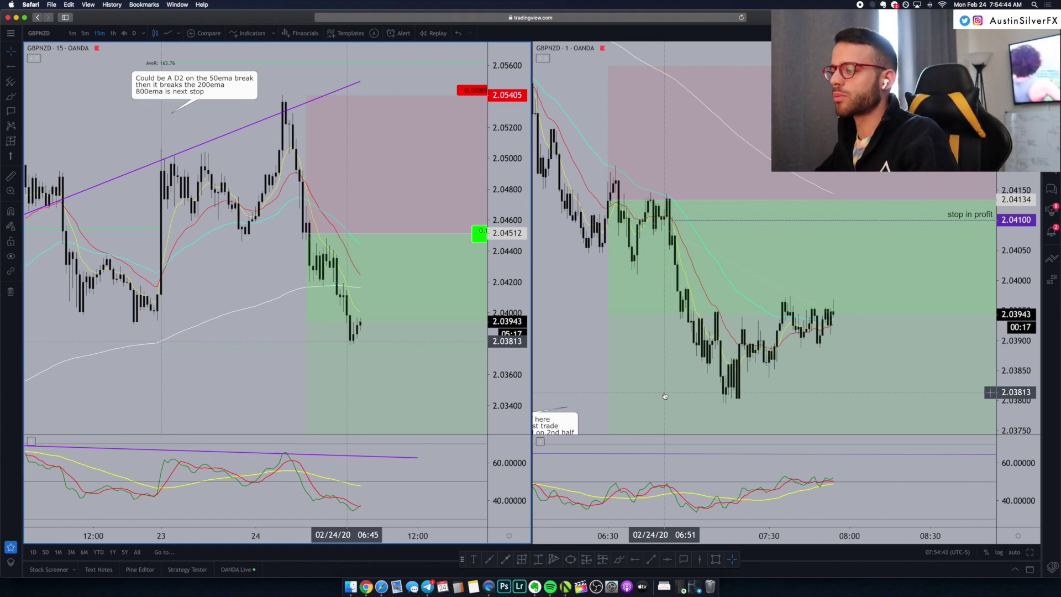
# Measure the day's GBPNZD range from low to high on the 15-minute chart, and switch to fxTrade to check the remaining trades
pyautogui.scroll(1, 803, 322)
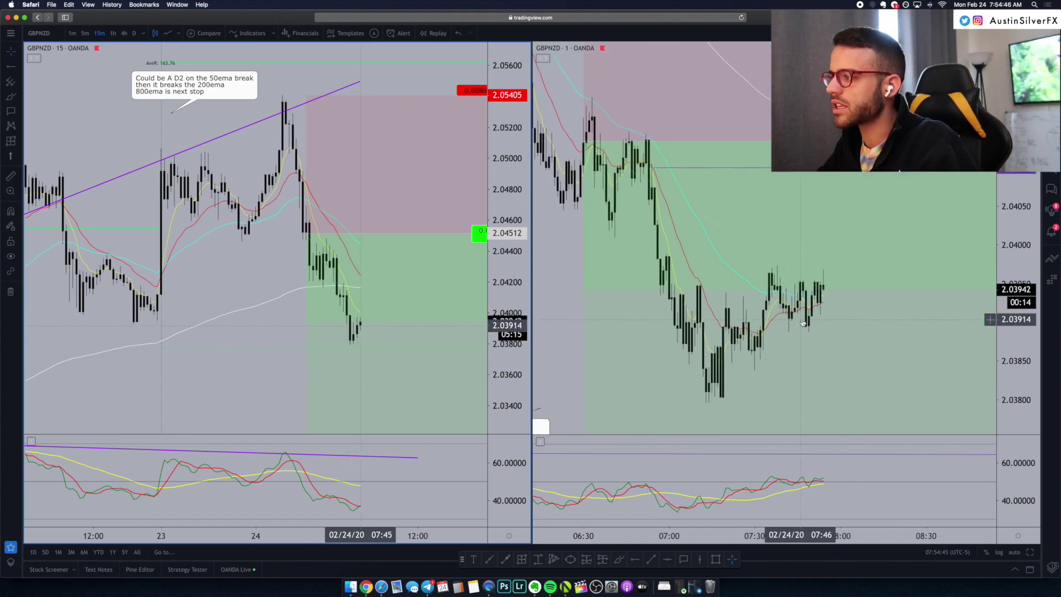
pyautogui.scroll(1, 803, 323)
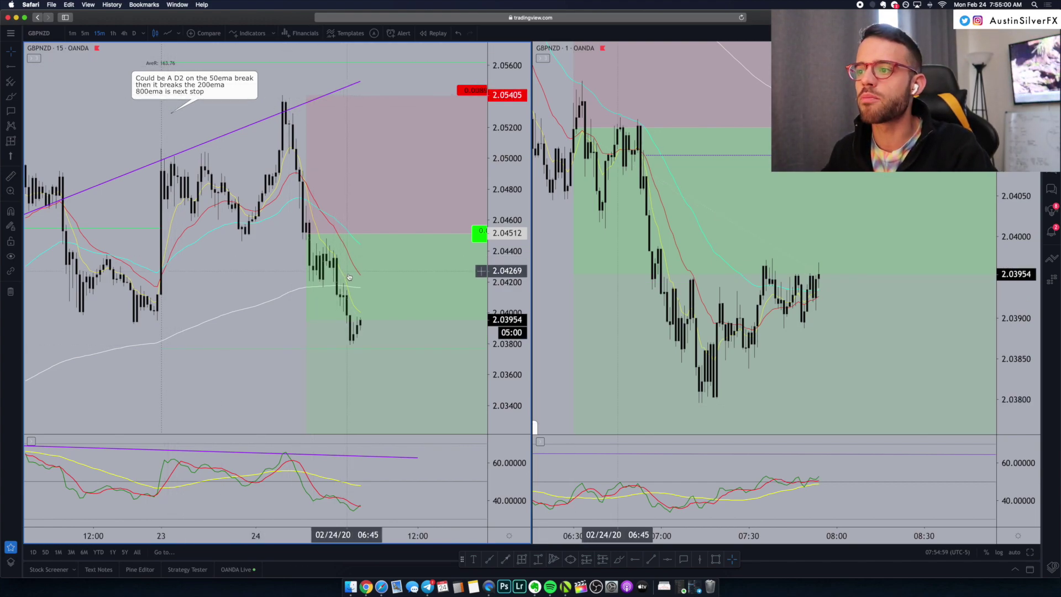
pyautogui.keyDown('shift'); pyautogui.click(296, 342); pyautogui.keyUp('shift')
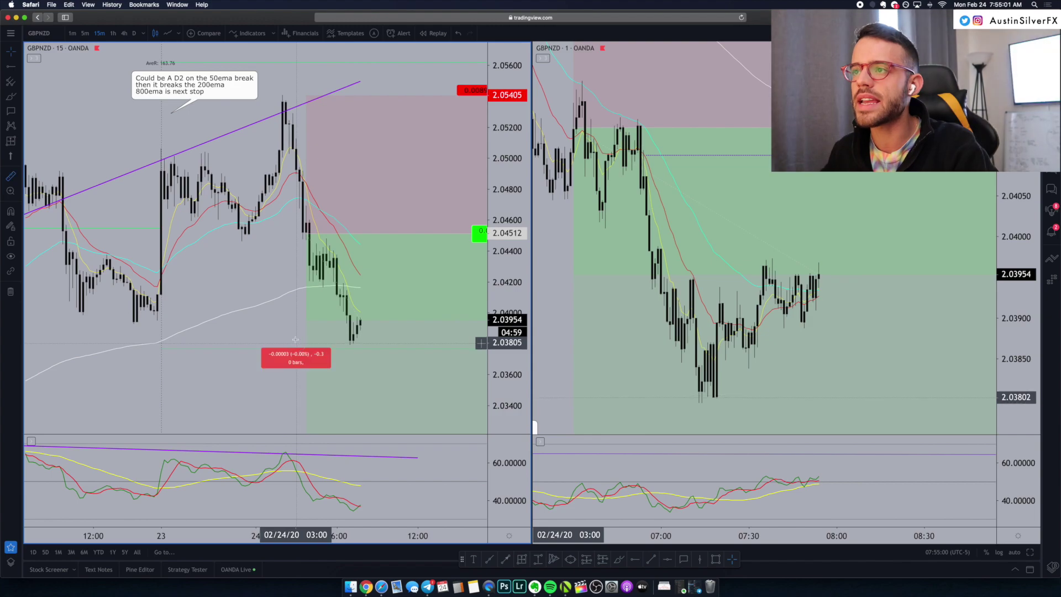
pyautogui.click(297, 96)
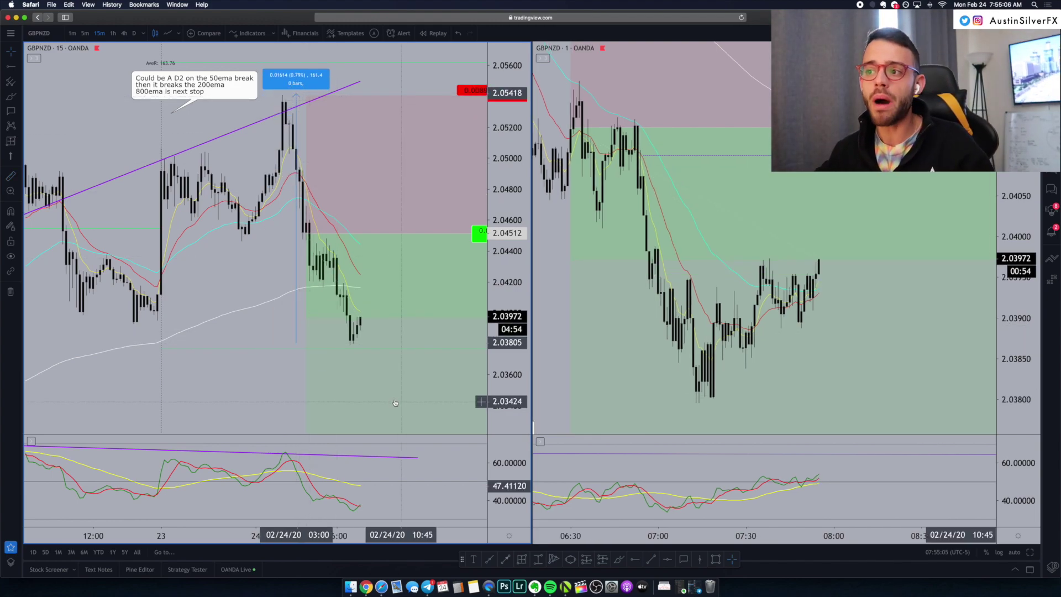
pyautogui.click(357, 295)
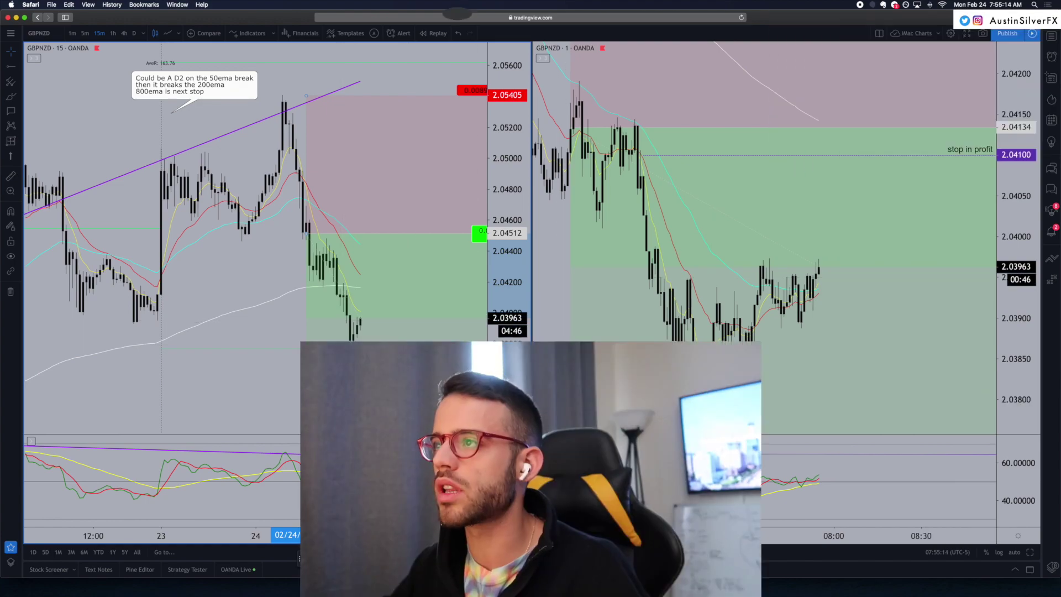
pyautogui.press('super+Tab')
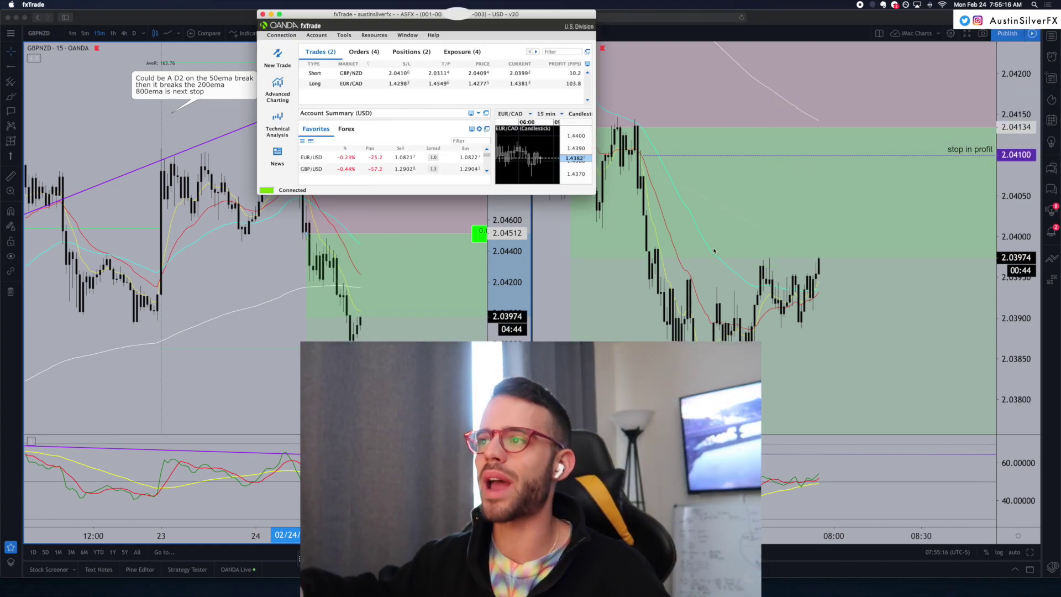